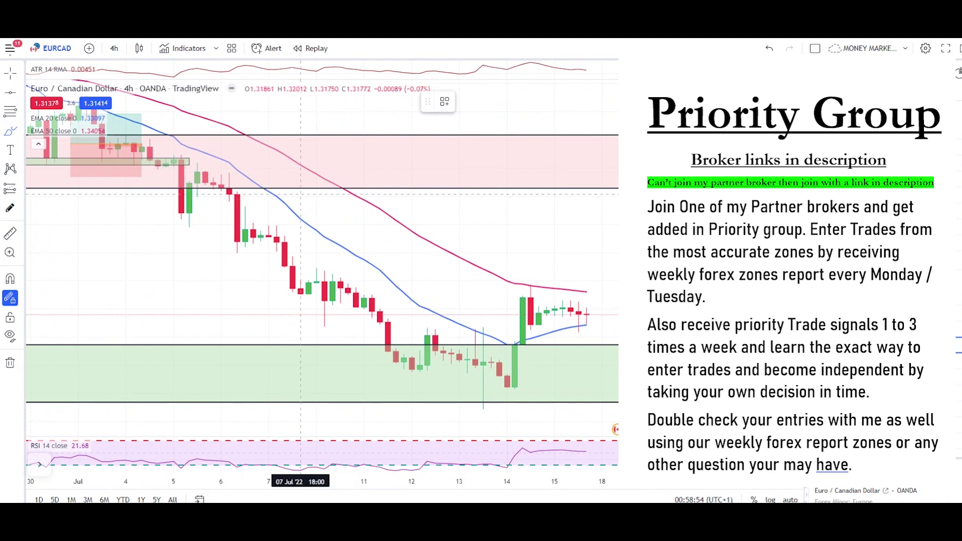
# Brush the first stroke of a projected price path on the EURCAD 4h chart, sloping from the red zone toward the green zone
pyautogui.moveTo(405, 142)
pyautogui.mouseDown()
pyautogui.moveTo(443, 199)
pyautogui.moveTo(468, 213)
pyautogui.moveTo(497, 178)
pyautogui.moveTo(546, 251)
pyautogui.moveTo(574, 213)
pyautogui.moveTo(620, 294)
pyautogui.moveTo(689, 339)
pyautogui.mouseUp()
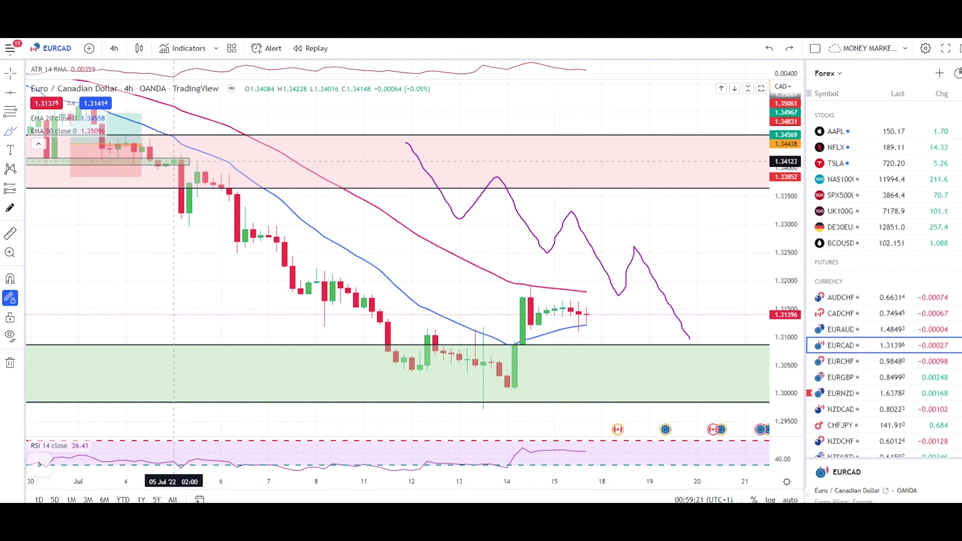
# Trace the past EURCAD decline into the green support zone and circle its lows, then undo the loop and traced curve
pyautogui.moveTo(173, 162)
pyautogui.mouseDown()
pyautogui.moveTo(181, 209)
pyautogui.moveTo(205, 180)
pyautogui.moveTo(237, 237)
pyautogui.moveTo(246, 216)
pyautogui.moveTo(293, 292)
pyautogui.moveTo(318, 281)
pyautogui.moveTo(389, 358)
pyautogui.mouseUp()
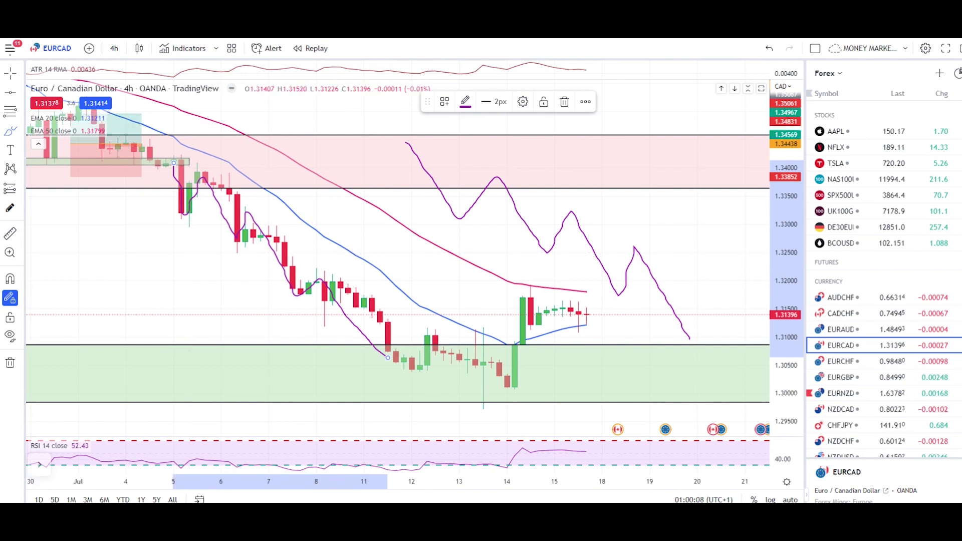
pyautogui.moveTo(380, 354)
pyautogui.mouseDown()
pyautogui.moveTo(421, 377)
pyautogui.moveTo(507, 292)
pyautogui.mouseUp()
pyautogui.moveTo(511, 343)
pyautogui.mouseDown()
pyautogui.moveTo(491, 363)
pyautogui.moveTo(539, 368)
pyautogui.moveTo(530, 351)
pyautogui.mouseUp()
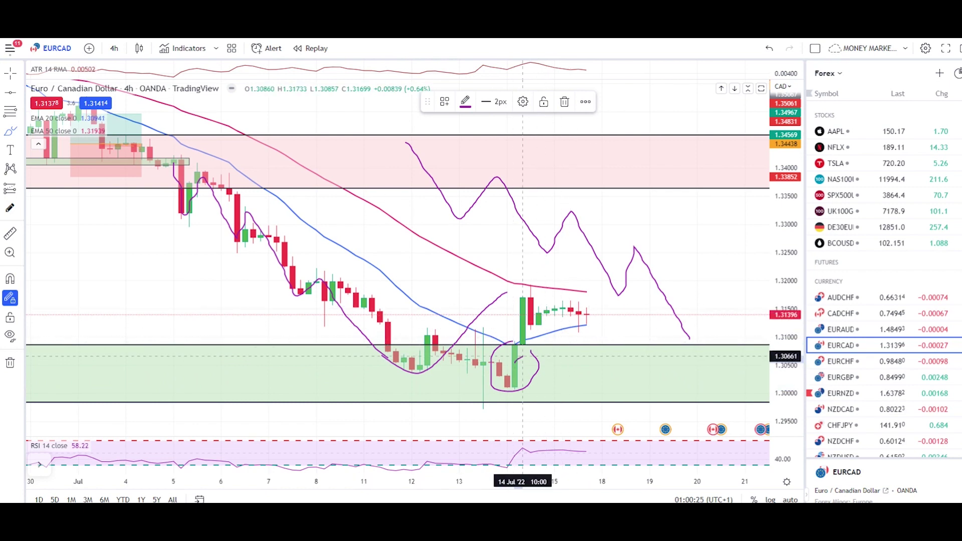
pyautogui.hotkey('ctrl', 'z')
pyautogui.hotkey('ctrl', 'z')
pyautogui.hotkey('ctrl', 'z')
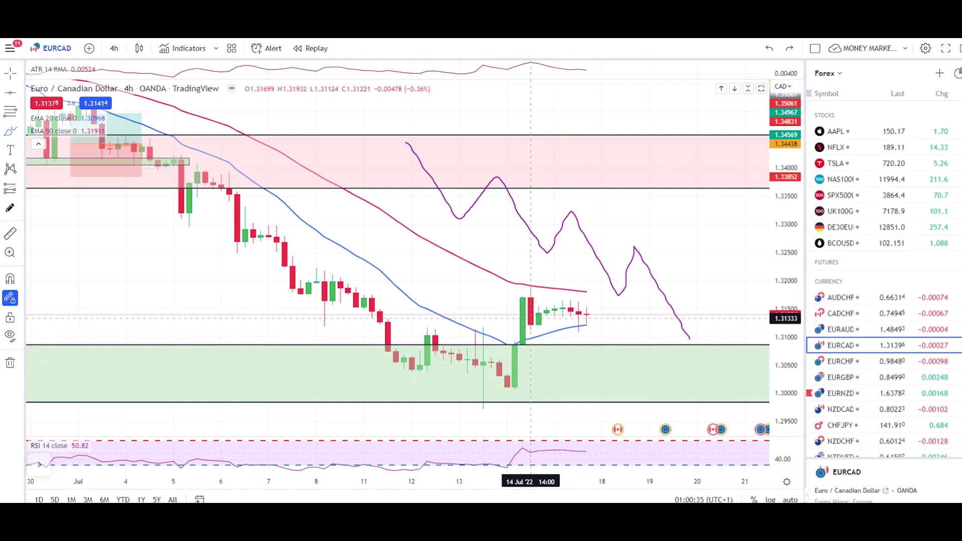
# Sketch and undo rising and falling EURCAD projections until only candles, averages and zones remain
pyautogui.moveTo(531, 339); pyautogui.dragTo(712, 111)
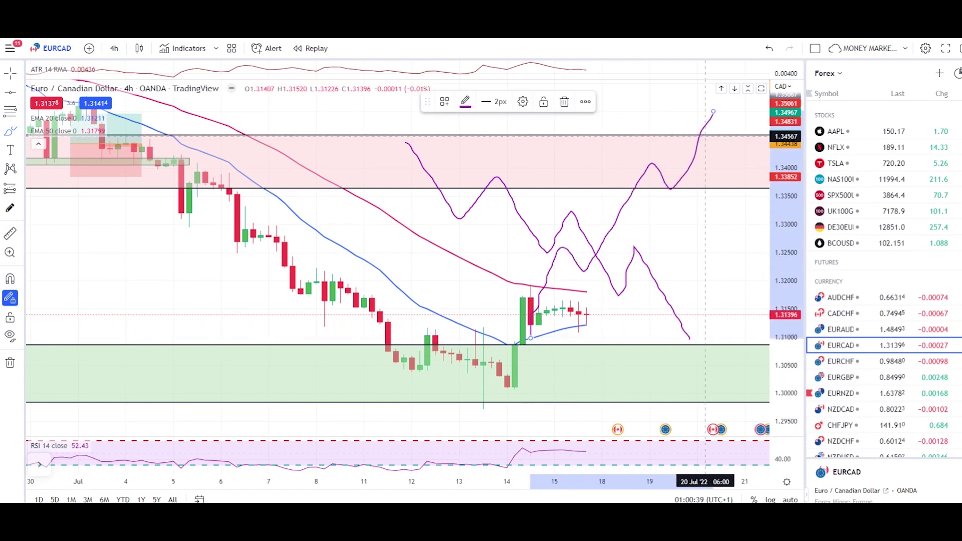
pyautogui.hotkey('ctrl', 'z')
pyautogui.hotkey('ctrl', 'z')
pyautogui.moveTo(507, 380); pyautogui.dragTo(546, 287)
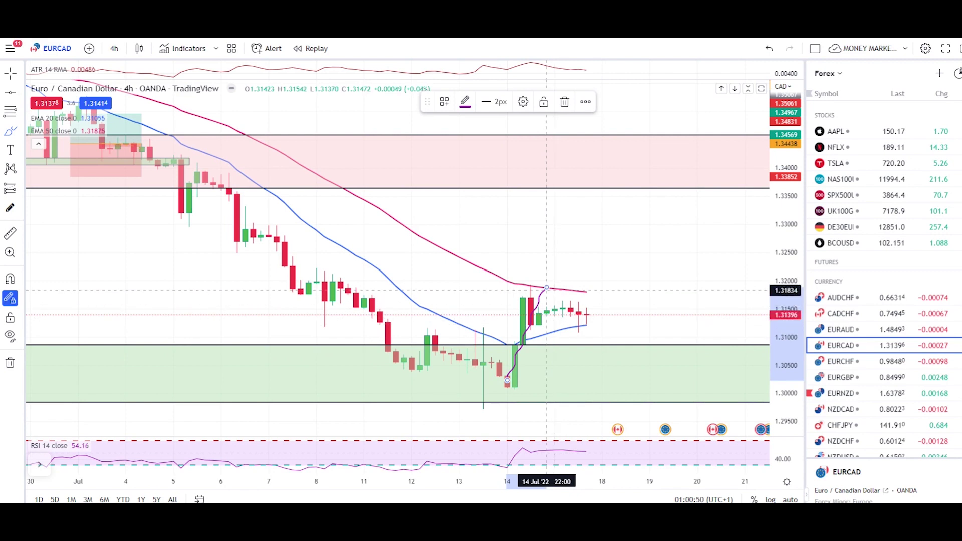
pyautogui.moveTo(546, 288)
pyautogui.mouseDown()
pyautogui.moveTo(617, 401)
pyautogui.moveTo(644, 401)
pyautogui.moveTo(664, 430)
pyautogui.mouseUp()
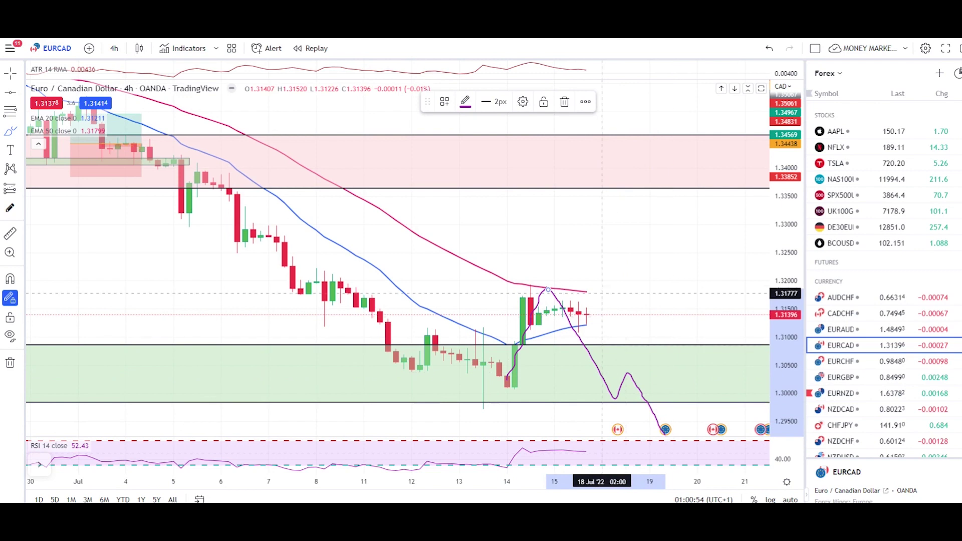
pyautogui.moveTo(546, 288)
pyautogui.mouseDown()
pyautogui.moveTo(523, 284)
pyautogui.moveTo(536, 309)
pyautogui.moveTo(538, 291)
pyautogui.mouseUp()
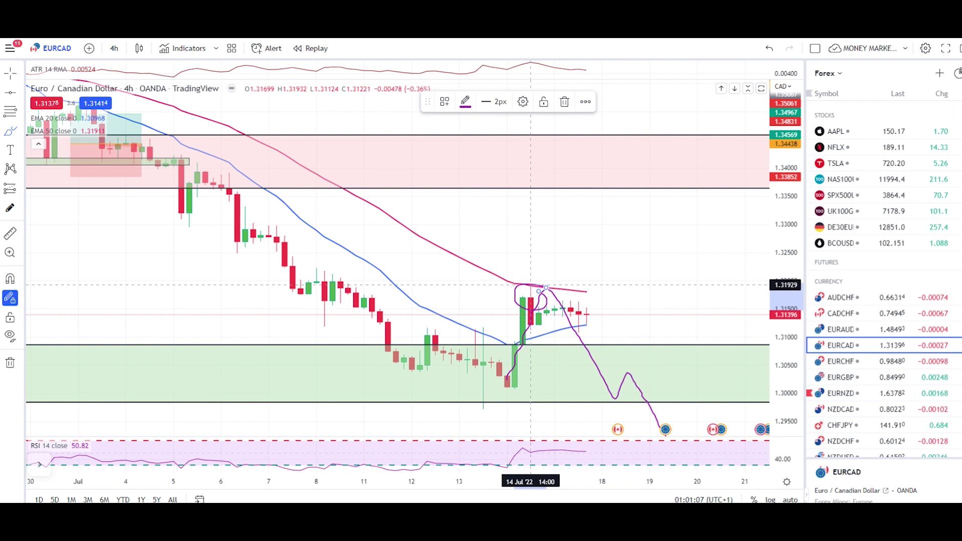
pyautogui.hotkey('ctrl', 'z')
pyautogui.hotkey('ctrl', 'z')
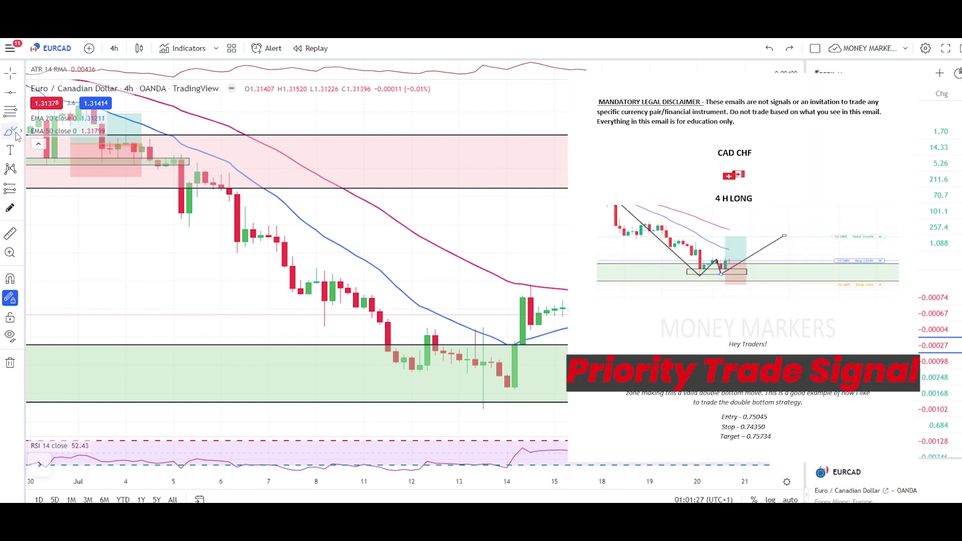
# Brush a small wavy double-arc inside the green support zone between 4 and 7 Jul
pyautogui.moveTo(126, 391); pyautogui.dragTo(277, 388)
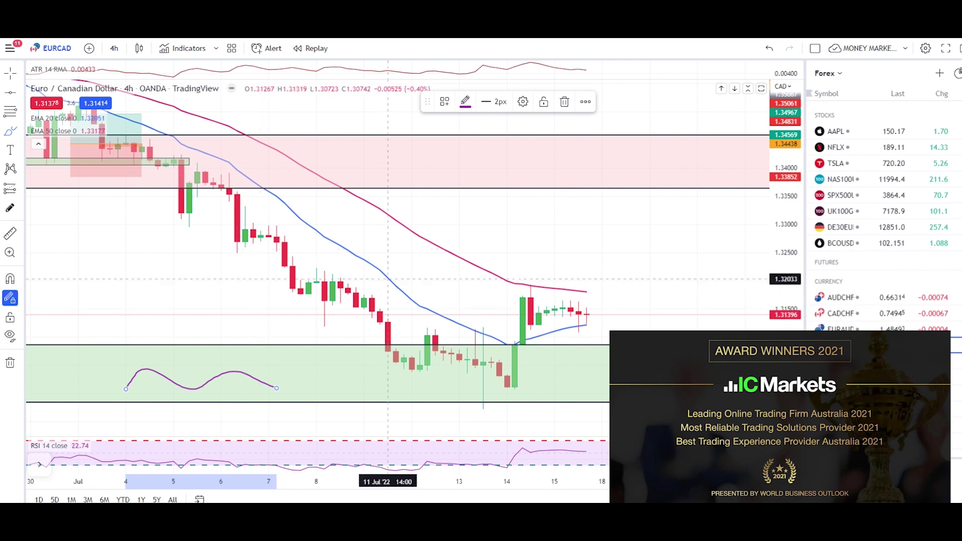
# Hook a brush stroke around the 14 Jul EURCAD lows and up the big green candle
pyautogui.moveTo(520, 339)
pyautogui.mouseDown()
pyautogui.moveTo(492, 347)
pyautogui.moveTo(499, 386)
pyautogui.moveTo(537, 373)
pyautogui.moveTo(530, 354)
pyautogui.mouseUp()
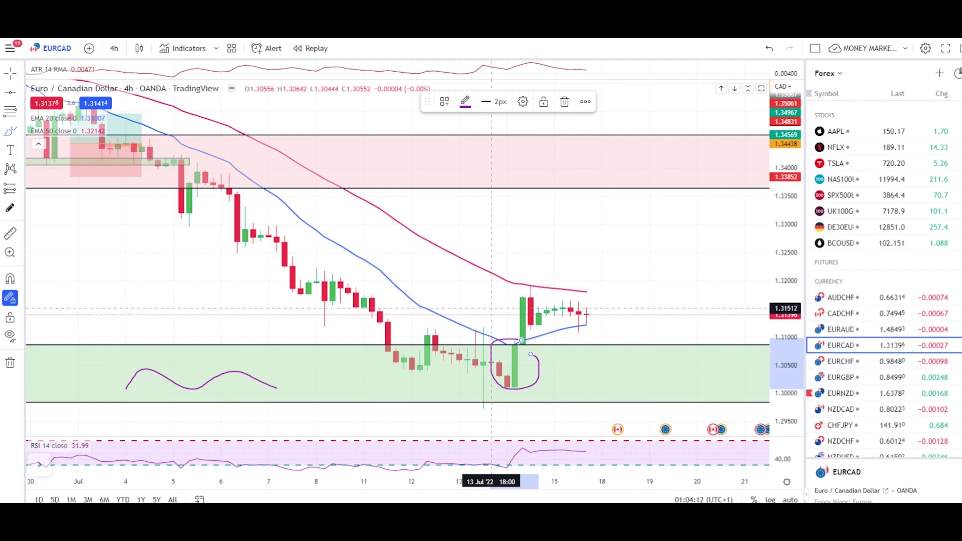
pyautogui.moveTo(515, 366); pyautogui.dragTo(523, 302)
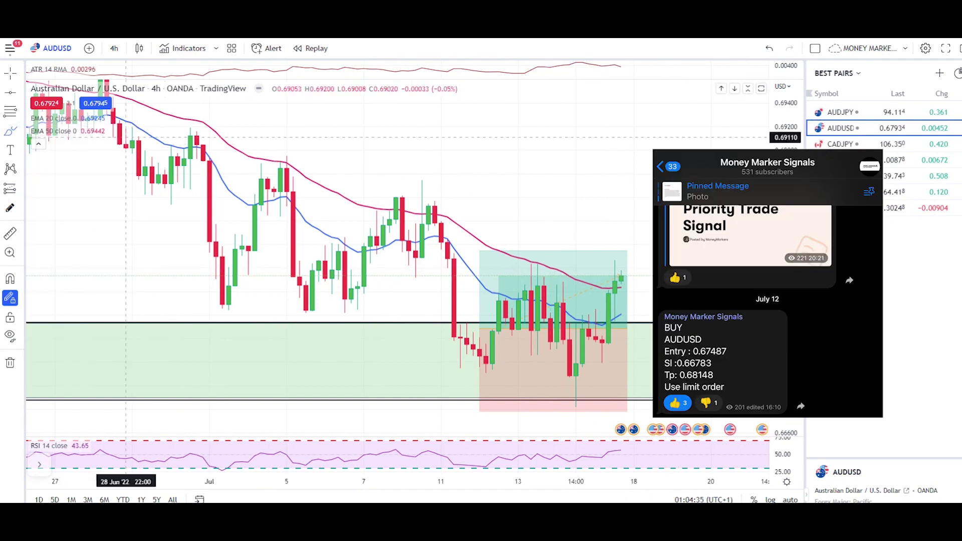
# Sketch and remove marks around the 11–12 Jul AUDUSD candles, then pan the chart left
pyautogui.moveTo(447, 260); pyautogui.dragTo(447, 260)
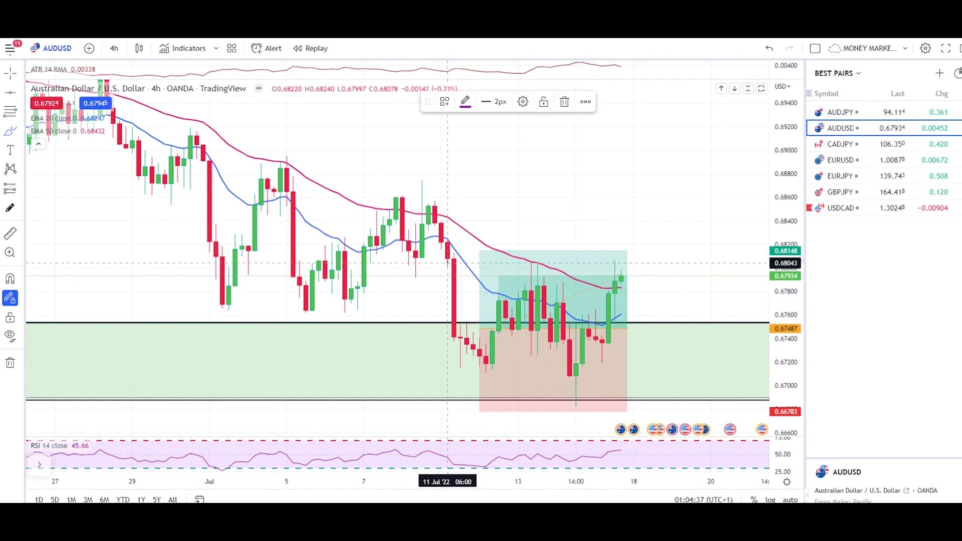
pyautogui.hotkey('ctrl', 'z')
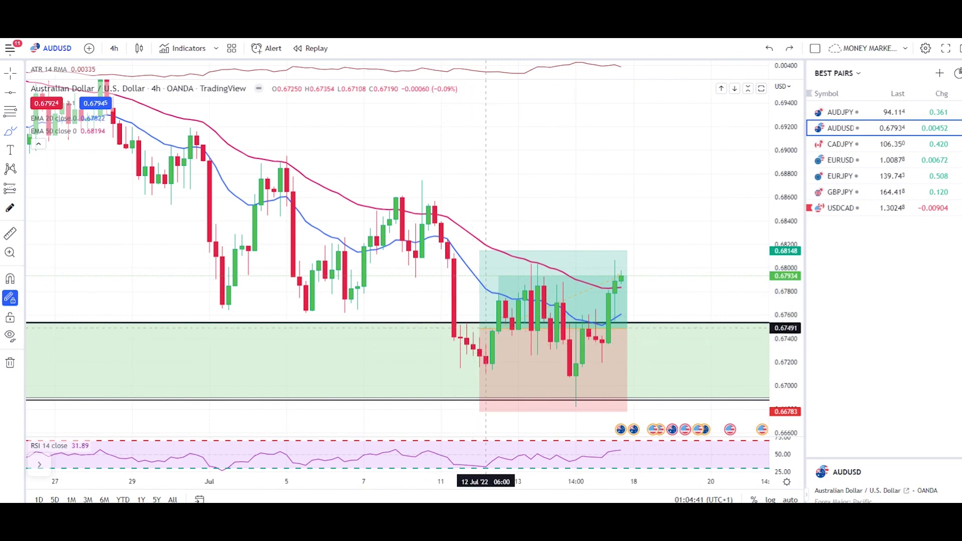
pyautogui.moveTo(465, 326)
pyautogui.mouseDown()
pyautogui.moveTo(447, 339)
pyautogui.moveTo(460, 331)
pyautogui.moveTo(480, 358)
pyautogui.mouseUp()
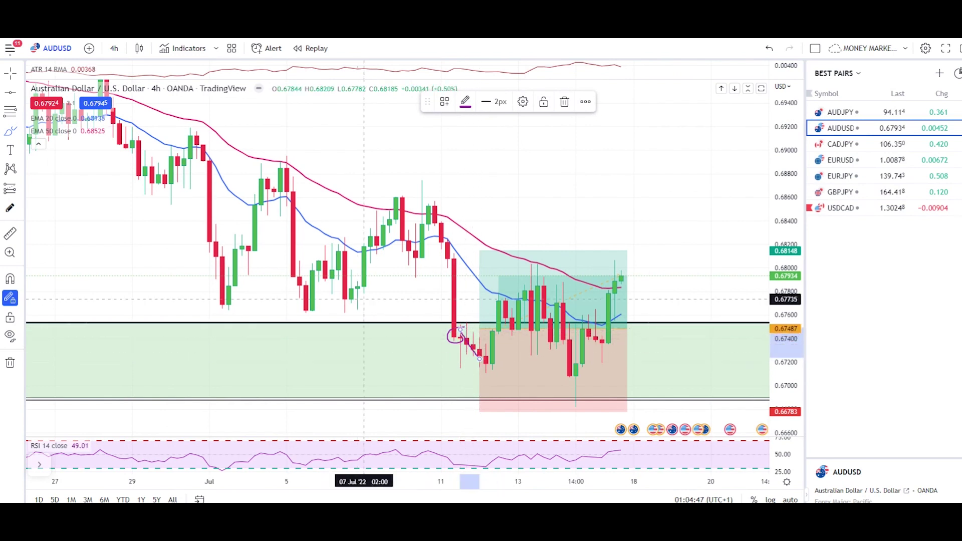
pyautogui.hotkey('ctrl', 'z')
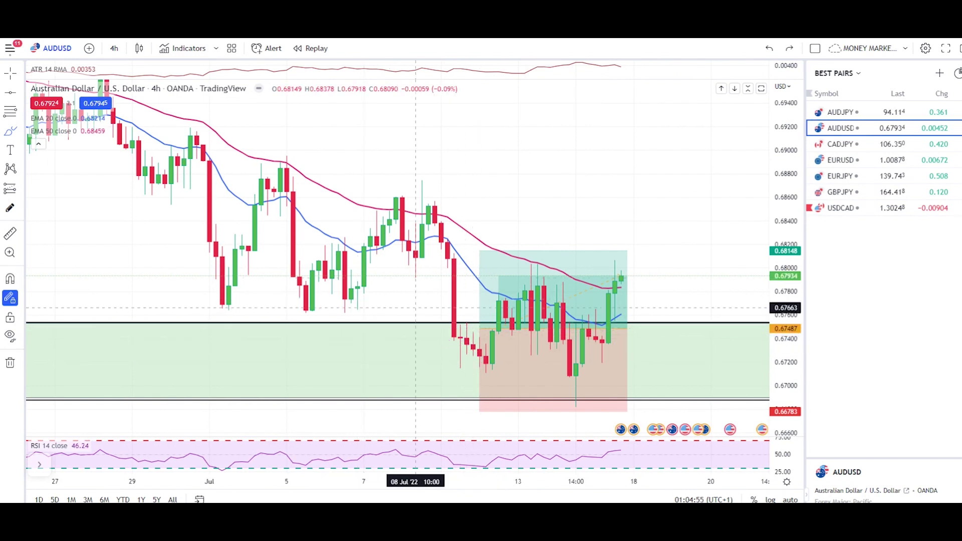
pyautogui.moveTo(499, 323)
pyautogui.mouseDown()
pyautogui.moveTo(473, 346)
pyautogui.moveTo(491, 364)
pyautogui.mouseUp()
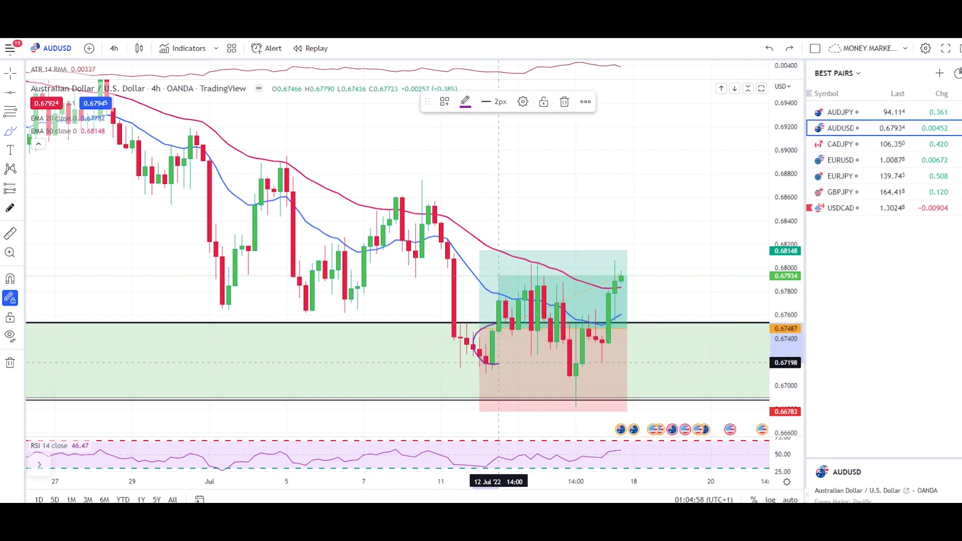
pyautogui.press('Delete')
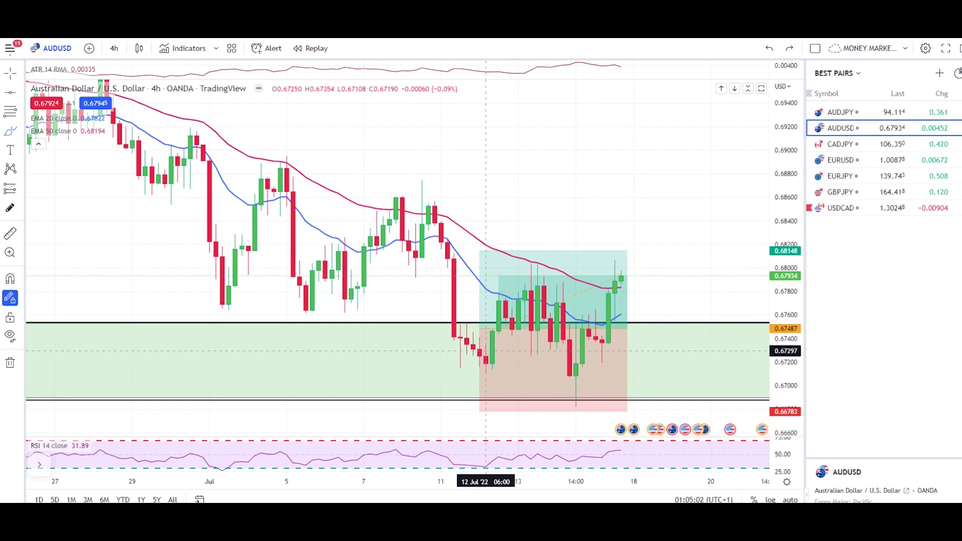
pyautogui.moveTo(486, 350); pyautogui.dragTo(453, 317)
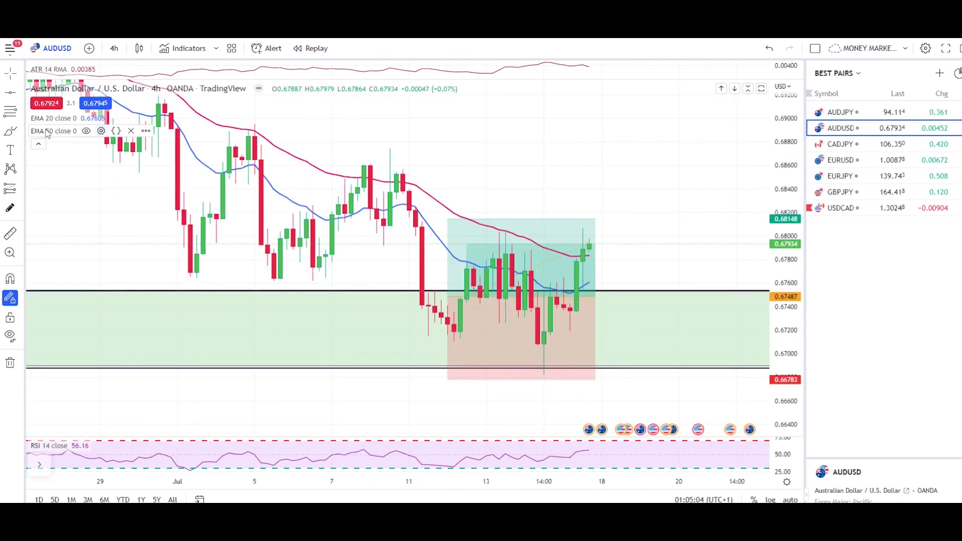
# Add a small freehand mark on AUDUSD and take a quick price measurement
pyautogui.click(10, 131)
pyautogui.moveTo(537, 367)
pyautogui.mouseDown()
pyautogui.moveTo(549, 367)
pyautogui.moveTo(541, 371)
pyautogui.mouseUp()
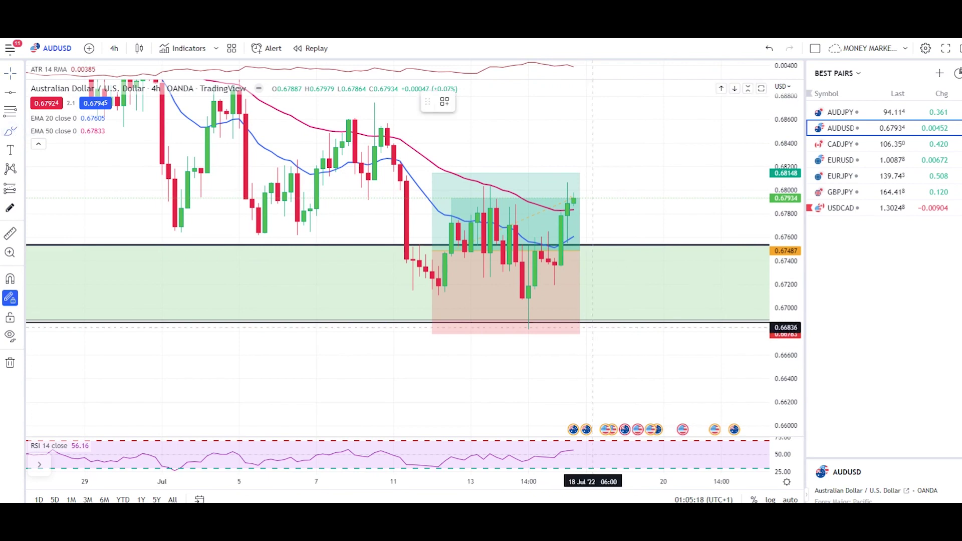
pyautogui.keyDown('shift'); pyautogui.click(640, 326); pyautogui.keyUp('shift')
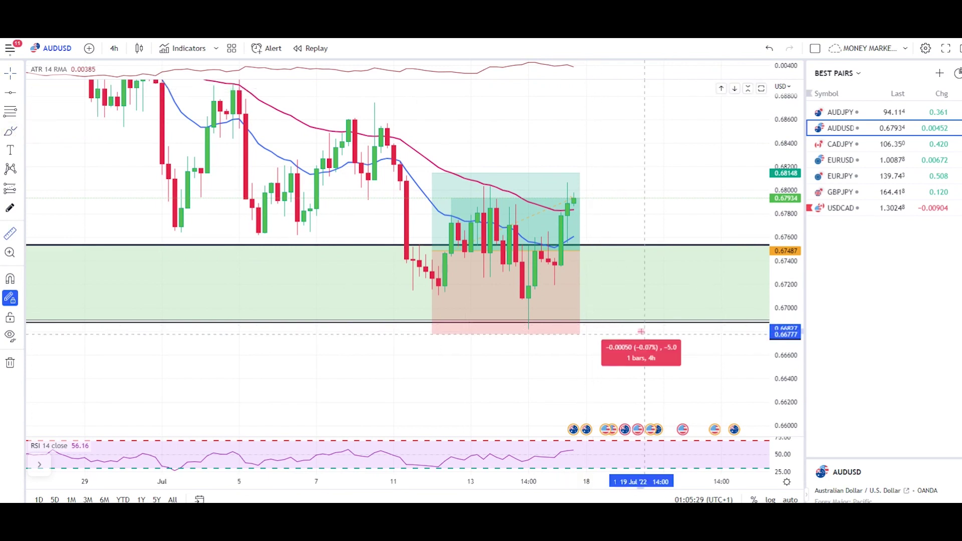
pyautogui.click(640, 331)
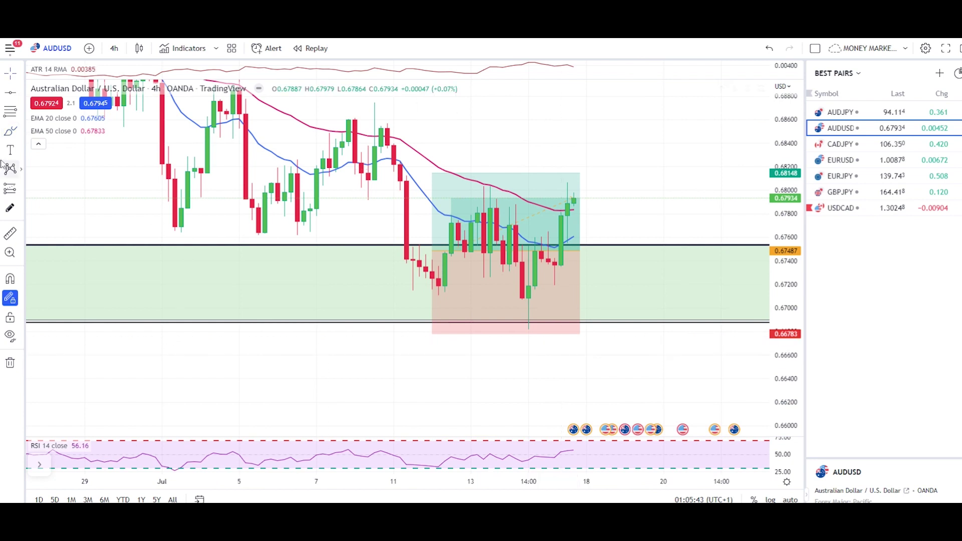
# Check the AUDUSD long position's target and stop, then switch to the EURUSD chart
pyautogui.click(533, 332)
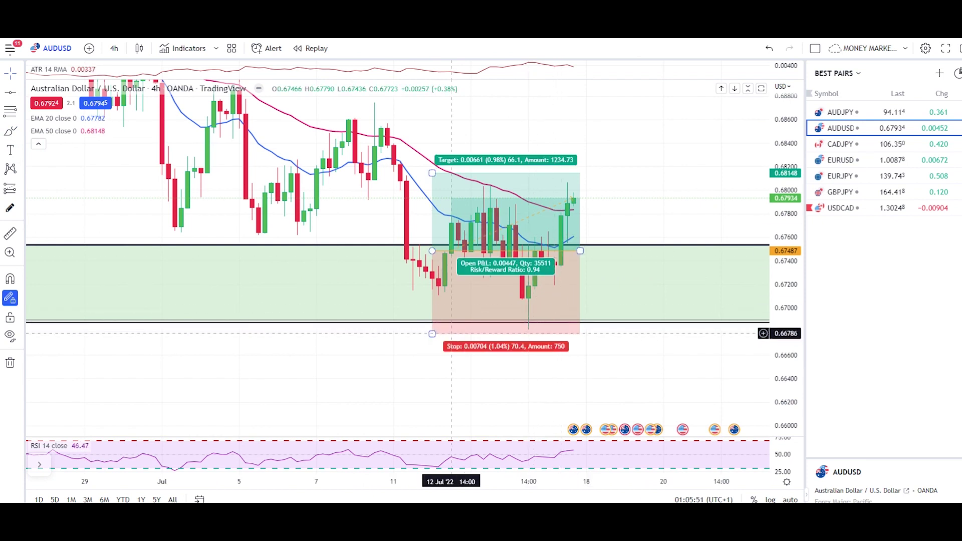
pyautogui.click(458, 340)
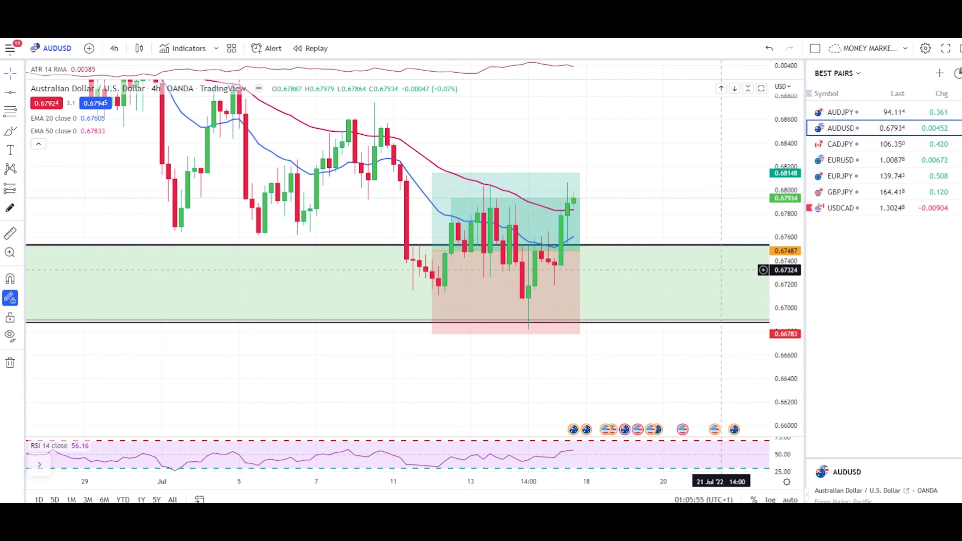
pyautogui.click(857, 160)
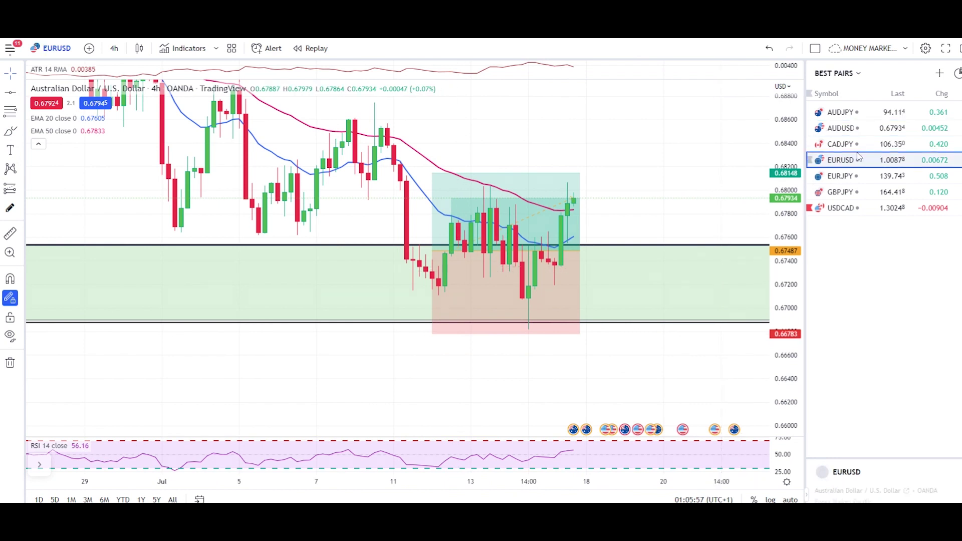
# Pan and rescale the EURUSD price axis so the pink resistance and green support zones fit together
pyautogui.rightClick(680, 310)
pyautogui.moveTo(747, 290); pyautogui.dragTo(661, 270)
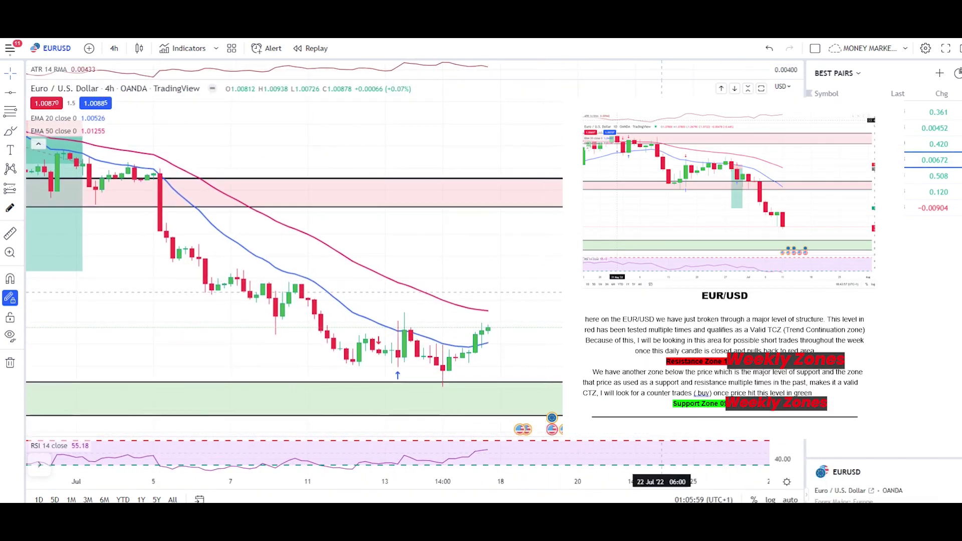
pyautogui.moveTo(785, 350); pyautogui.dragTo(786, 228)
pyautogui.moveTo(675, 360); pyautogui.dragTo(672, 271)
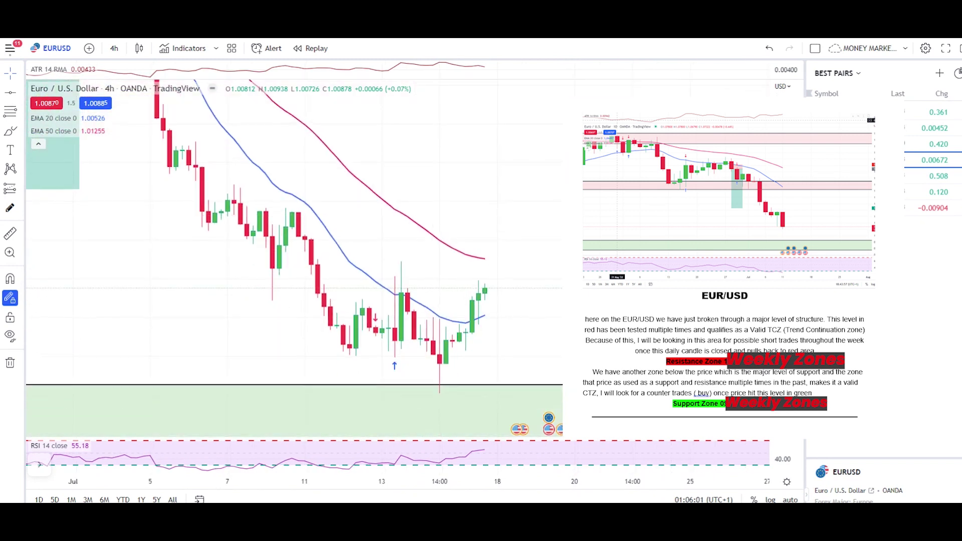
pyautogui.moveTo(785, 324); pyautogui.dragTo(786, 375)
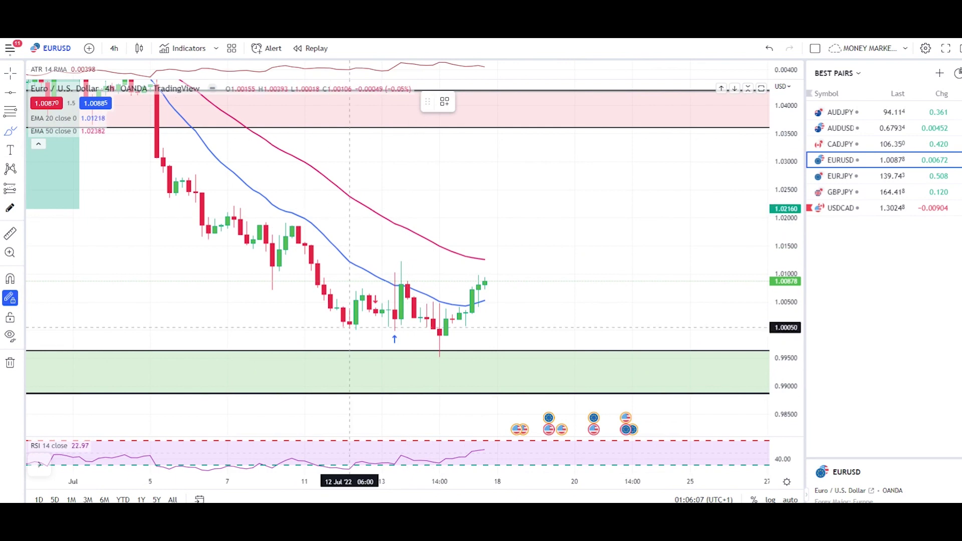
# Circle the 14 Jul EURUSD lows, then undo and delete the purple circle
pyautogui.moveTo(446, 312)
pyautogui.mouseDown()
pyautogui.moveTo(428, 331)
pyautogui.moveTo(485, 279)
pyautogui.mouseUp()
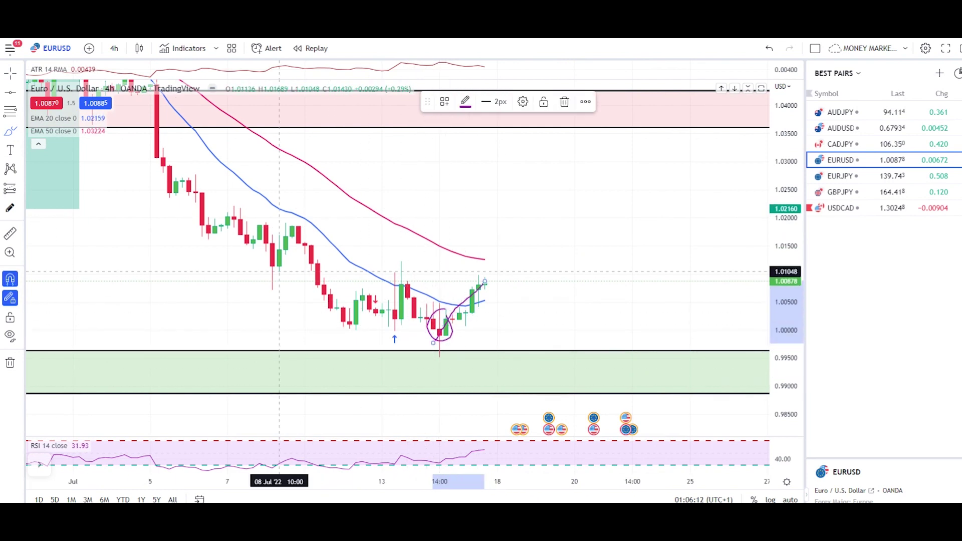
pyautogui.hotkey('ctrl', 'z')
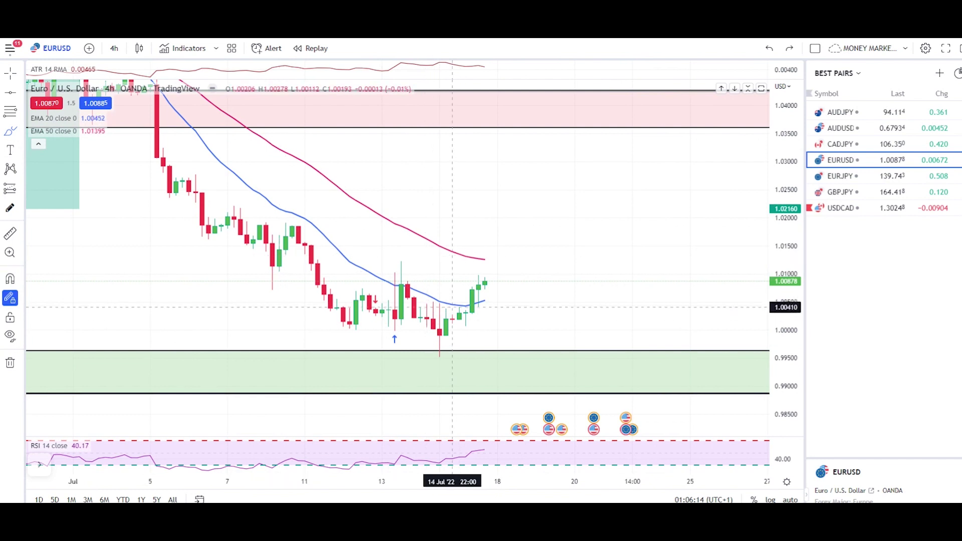
pyautogui.click(426, 316)
pyautogui.press('Delete')
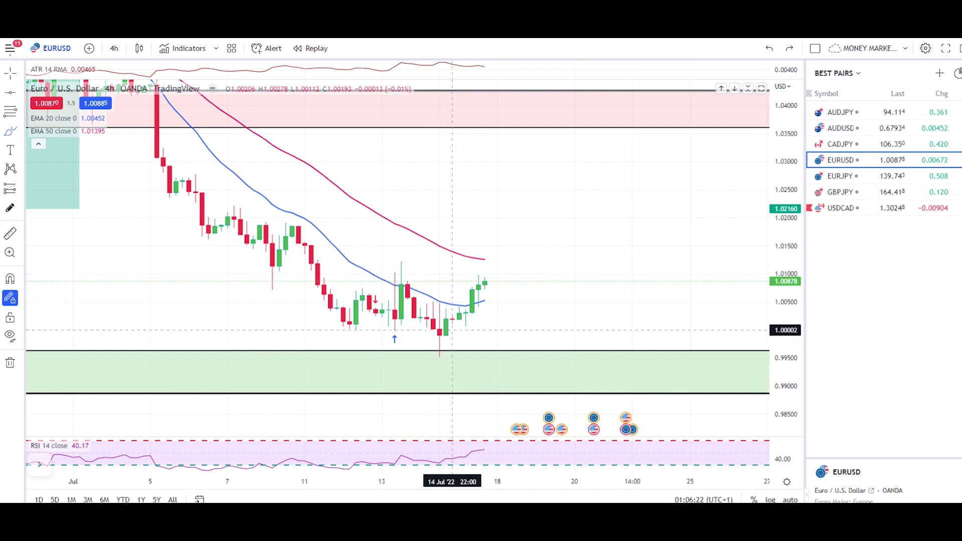
# Sketch strokes above the 14 Jul lows and in the support zone, remove the purple curve, and zoom out
pyautogui.moveTo(445, 312); pyautogui.dragTo(433, 319)
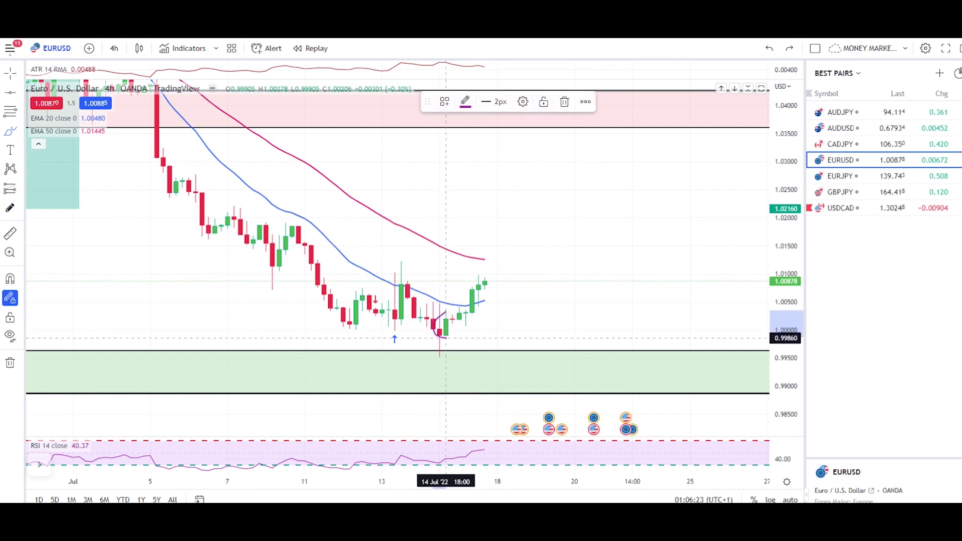
pyautogui.moveTo(279, 377); pyautogui.dragTo(427, 374)
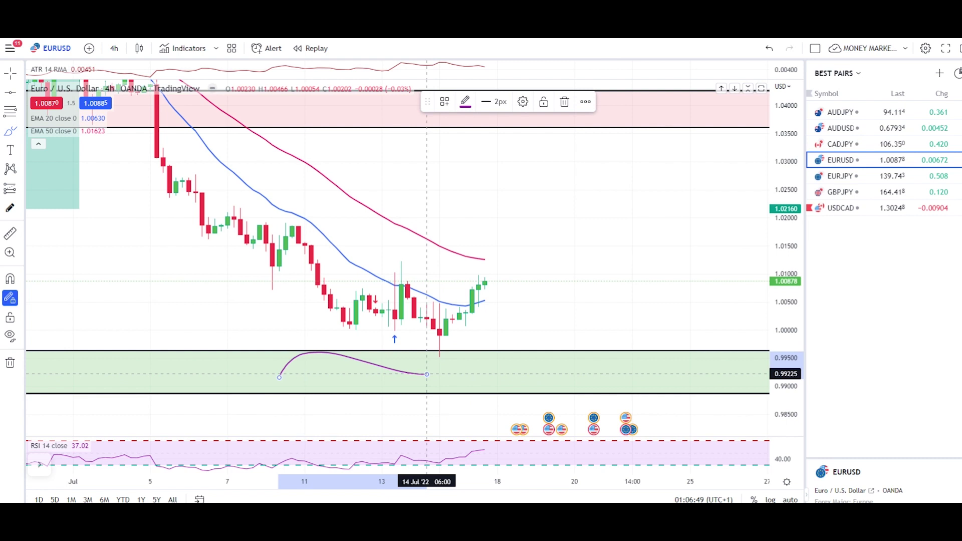
pyautogui.rightClick(399, 369)
pyautogui.click(430, 495)
pyautogui.moveTo(493, 239); pyautogui.dragTo(503, 250)
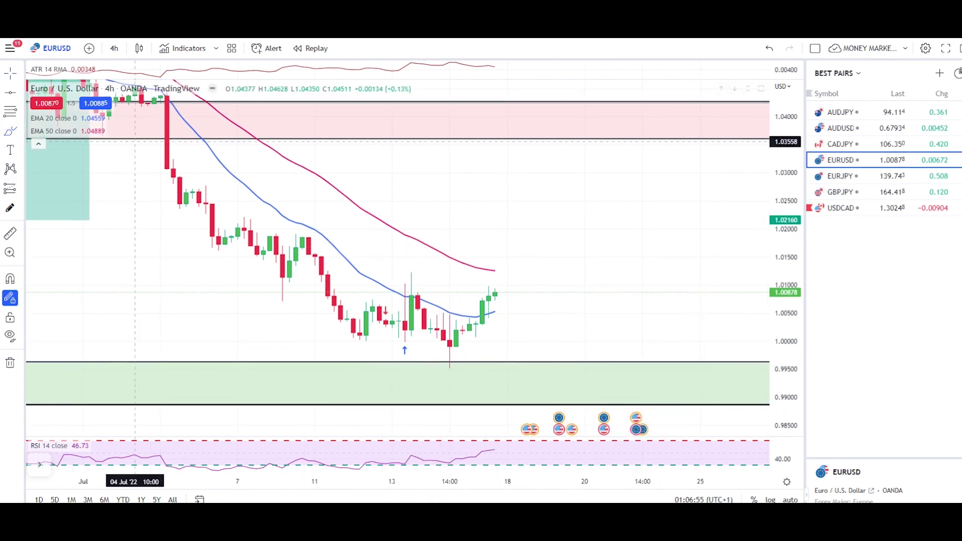
pyautogui.scroll(-3, 642, 221)
# Mark a vertical stroke past the latest candles and trace the decline down from the pink resistance zone
pyautogui.moveTo(616, 269); pyautogui.dragTo(615, 316)
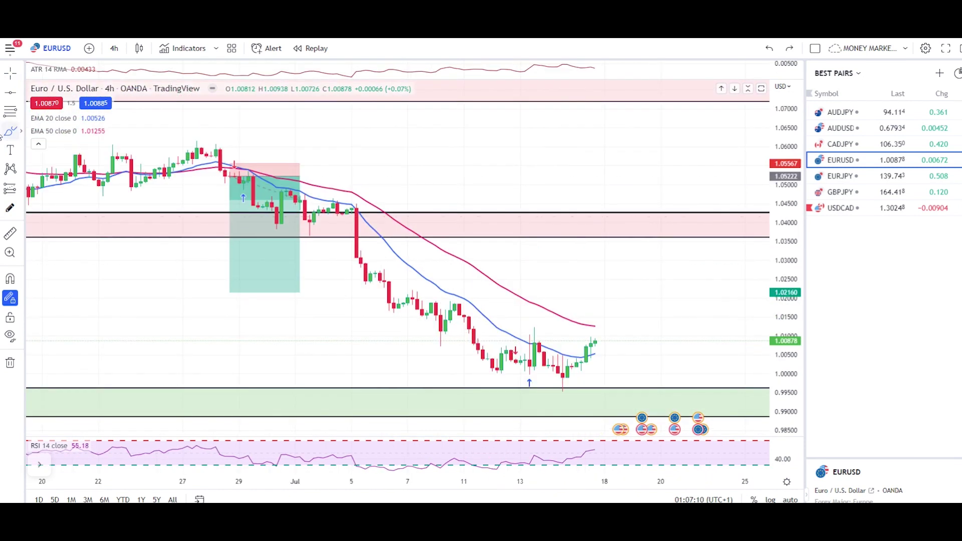
pyautogui.click(11, 133)
pyautogui.moveTo(206, 155); pyautogui.dragTo(380, 248)
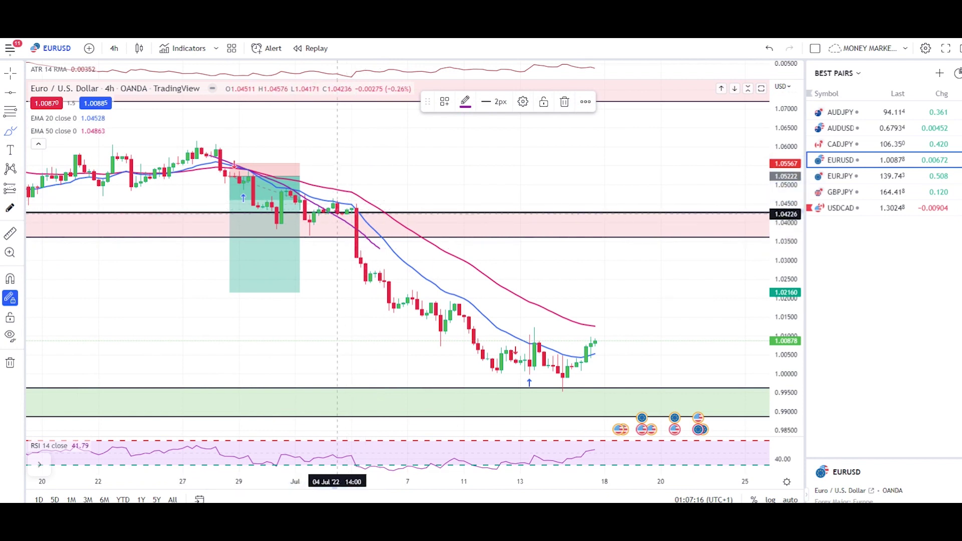
pyautogui.moveTo(356, 259); pyautogui.dragTo(398, 247)
pyautogui.moveTo(381, 227)
pyautogui.mouseDown()
pyautogui.moveTo(389, 231)
pyautogui.moveTo(379, 221)
pyautogui.mouseUp()
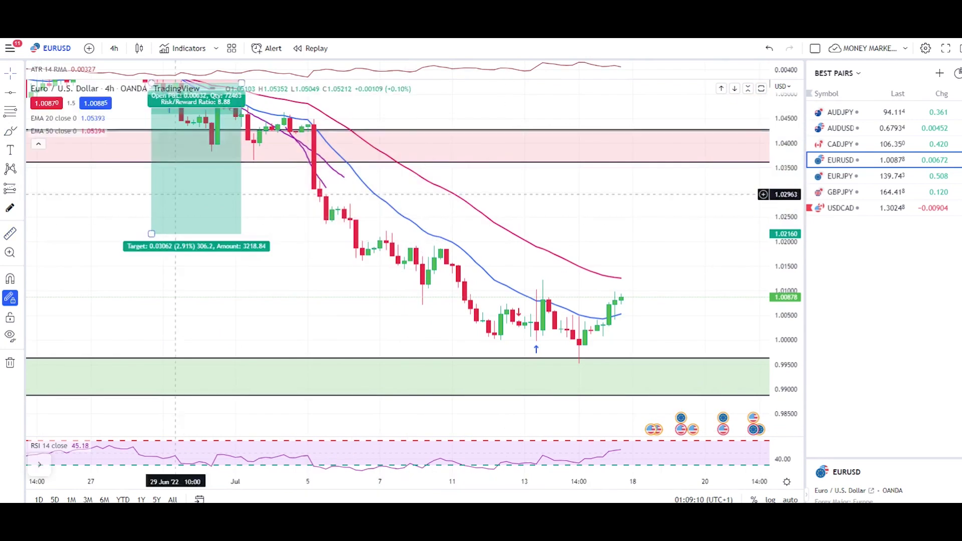
pyautogui.moveTo(308, 158)
pyautogui.mouseDown()
pyautogui.moveTo(367, 243)
pyautogui.moveTo(573, 344)
pyautogui.mouseUp()
# Add a small curve in the green support zone and projected bounce sketches, then undo the projections
pyautogui.moveTo(436, 389); pyautogui.dragTo(482, 380)
pyautogui.moveTo(583, 340)
pyautogui.mouseDown()
pyautogui.moveTo(566, 349)
pyautogui.moveTo(597, 336)
pyautogui.moveTo(626, 277)
pyautogui.moveTo(685, 337)
pyautogui.mouseUp()
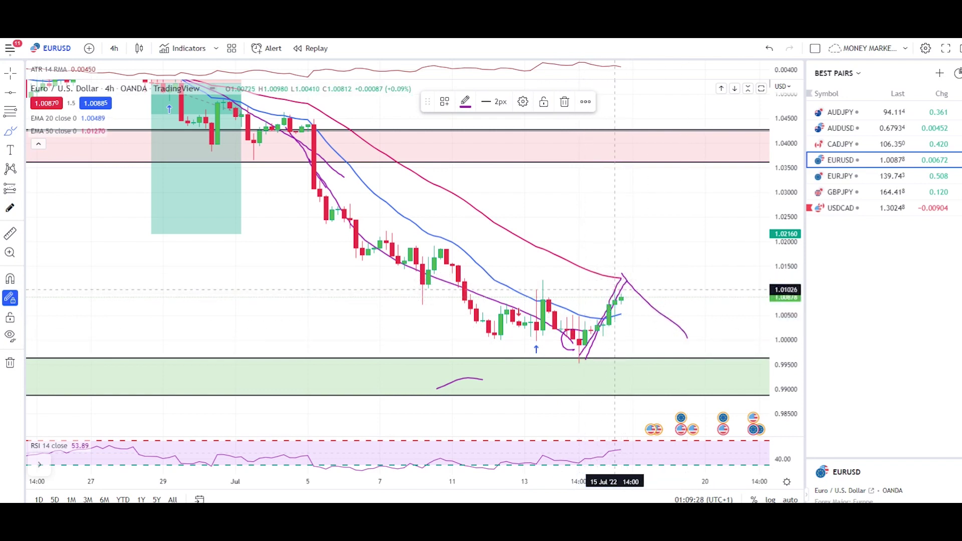
pyautogui.moveTo(617, 322)
pyautogui.mouseDown()
pyautogui.moveTo(639, 235)
pyautogui.moveTo(668, 214)
pyautogui.mouseUp()
pyautogui.hotkey('ctrl', 'z')
pyautogui.hotkey('ctrl', 'z')
pyautogui.hotkey('ctrl', 'z')
pyautogui.hotkey('ctrl', 'z')
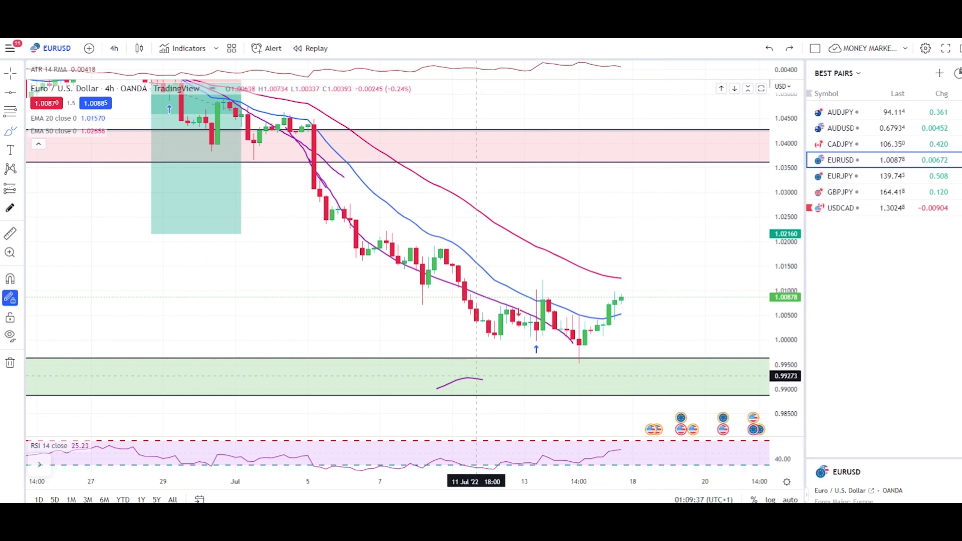
# Delete the traced EURUSD downtrend line, then brush-circle the 11 Jul and 29 Jun candles and undo
pyautogui.rightClick(452, 285)
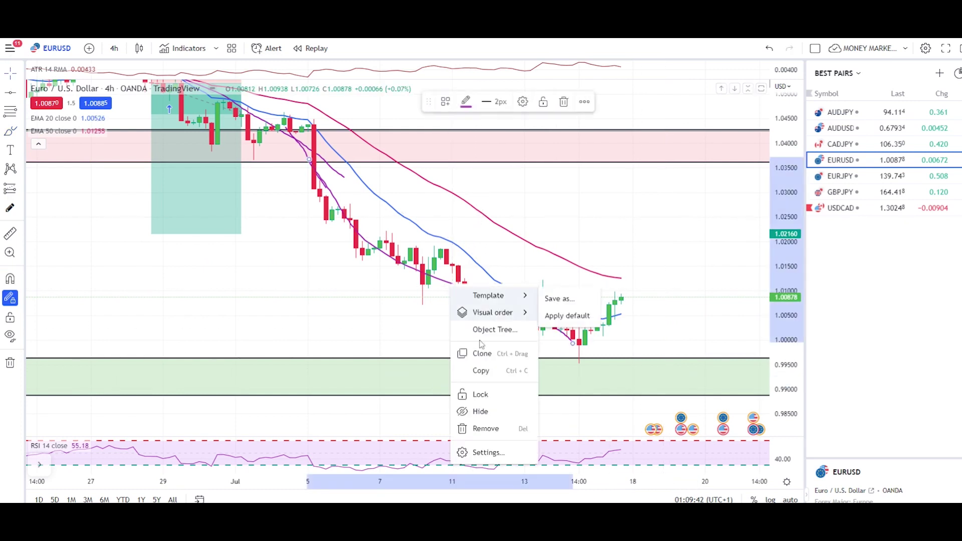
pyautogui.click(486, 428)
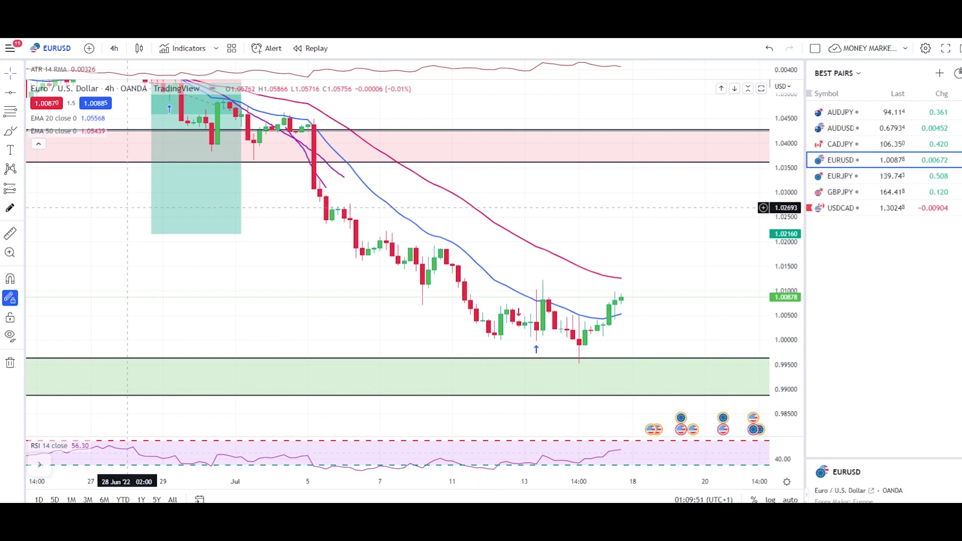
pyautogui.click(11, 131)
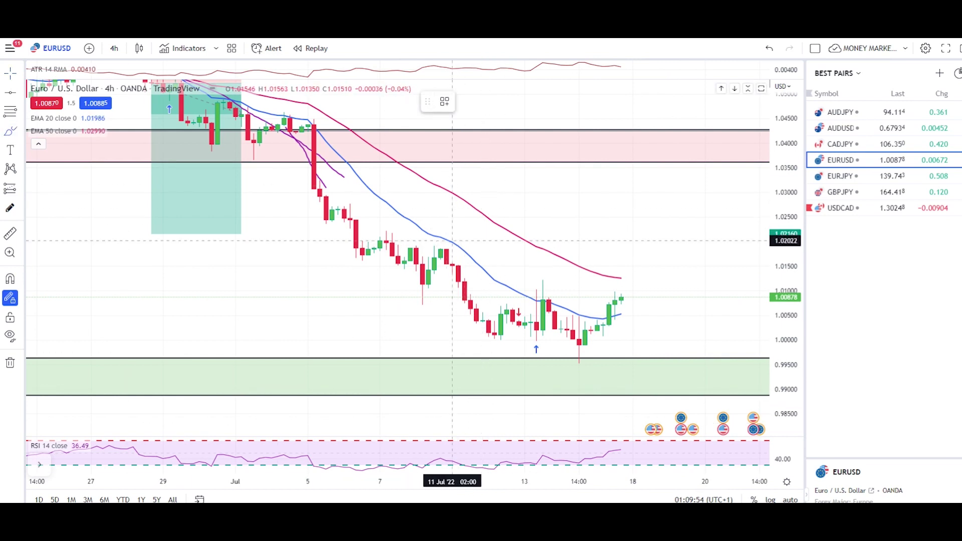
pyautogui.moveTo(453, 234)
pyautogui.mouseDown()
pyautogui.moveTo(428, 240)
pyautogui.moveTo(441, 266)
pyautogui.moveTo(452, 245)
pyautogui.mouseUp()
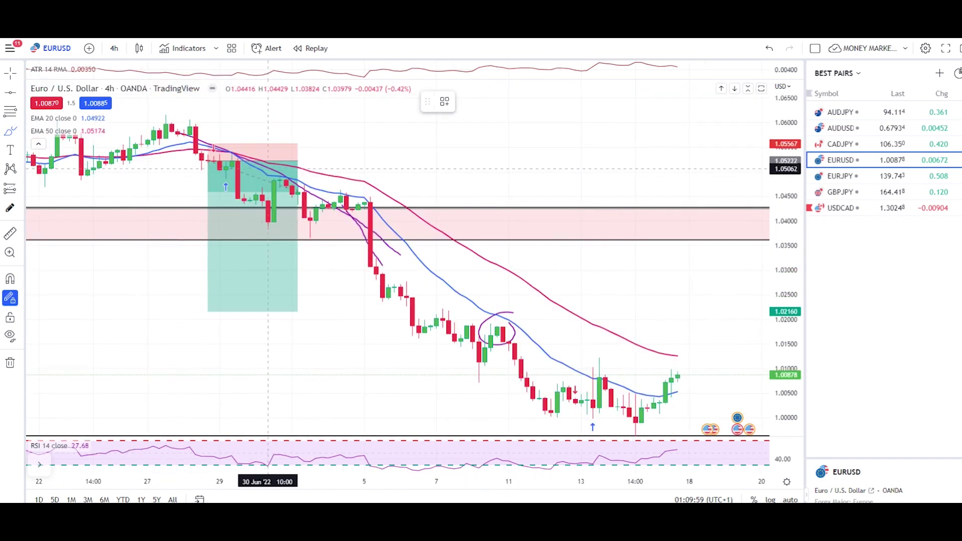
pyautogui.moveTo(241, 152)
pyautogui.mouseDown()
pyautogui.moveTo(221, 177)
pyautogui.moveTo(256, 171)
pyautogui.mouseUp()
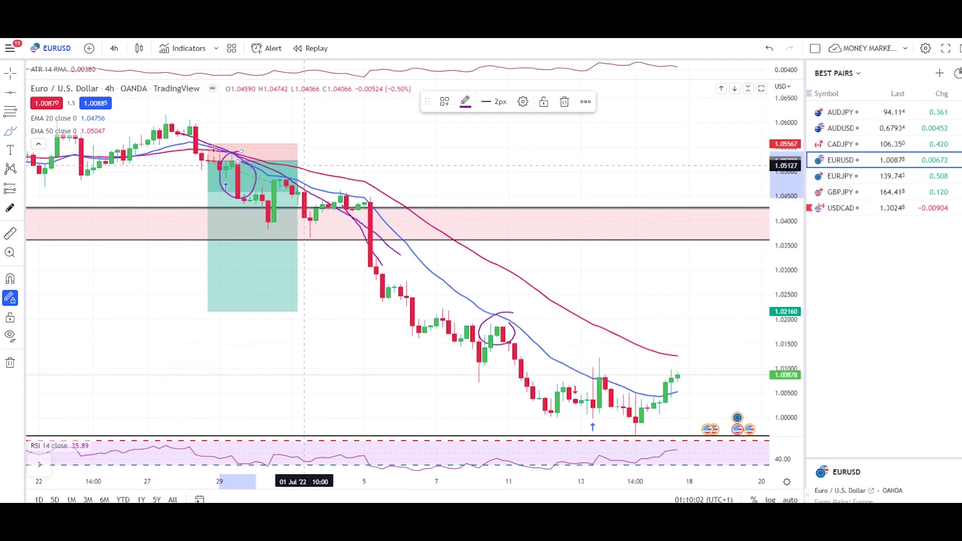
pyautogui.hotkey('ctrl', 'z')
pyautogui.hotkey('ctrl', 'z')
pyautogui.hotkey('ctrl', 'z')
pyautogui.hotkey('ctrl', 'z')
pyautogui.hotkey('ctrl', 'z')
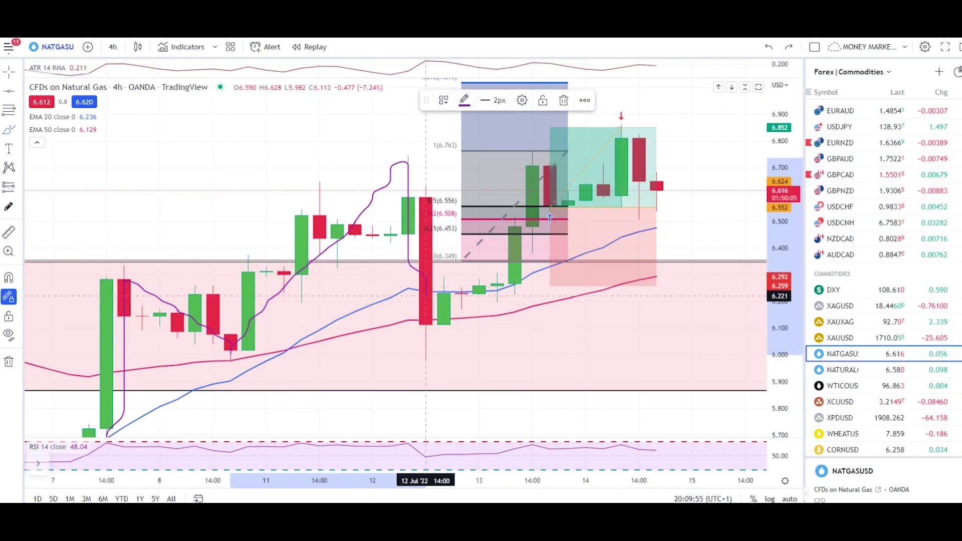
# Brush projection strokes over the recent natural gas candles, then zoom and pan to open space
pyautogui.moveTo(462, 276)
pyautogui.mouseDown()
pyautogui.moveTo(506, 208)
pyautogui.moveTo(521, 153)
pyautogui.moveTo(516, 161)
pyautogui.moveTo(547, 149)
pyautogui.mouseUp()
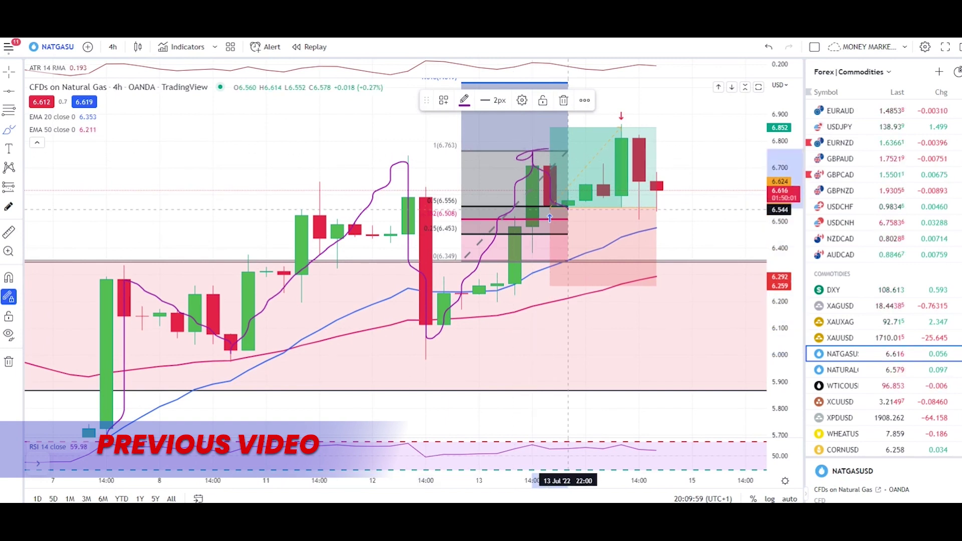
pyautogui.moveTo(568, 198)
pyautogui.mouseDown()
pyautogui.moveTo(618, 115)
pyautogui.moveTo(594, 120)
pyautogui.moveTo(639, 129)
pyautogui.mouseUp()
pyautogui.scroll(3, 710, 178)
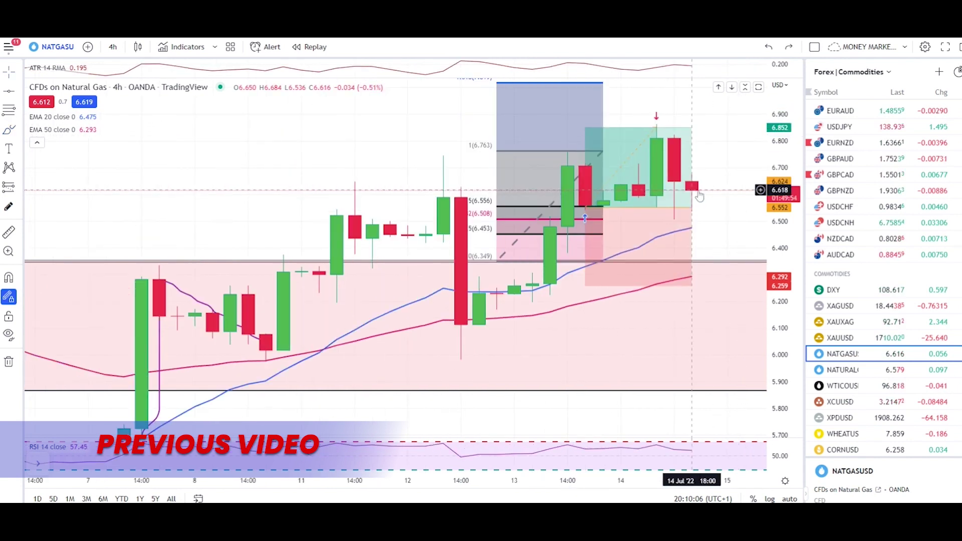
pyautogui.scroll(2, 719, 219)
pyautogui.moveTo(710, 145); pyautogui.dragTo(496, 175)
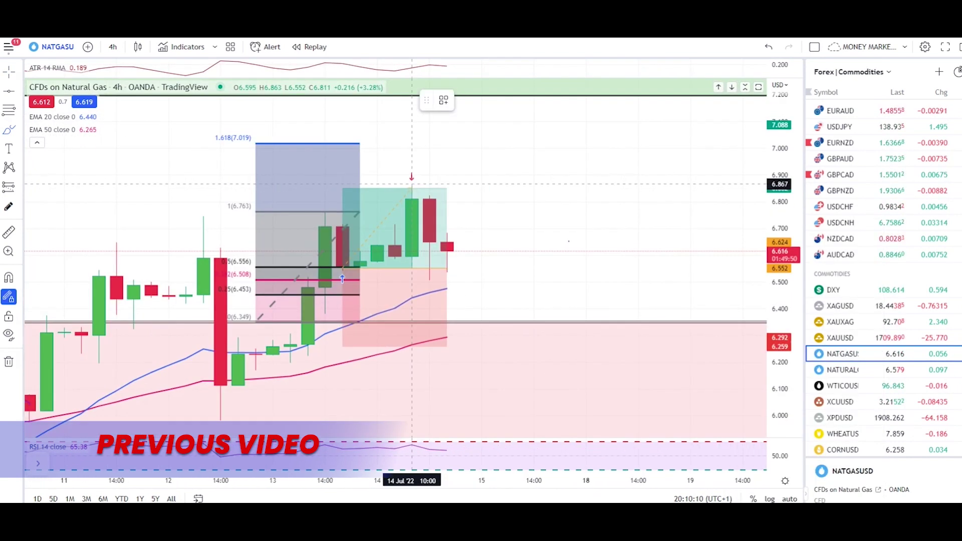
# Replace sketched dip-and-rally strokes with one rising curve from the latest candle toward 6.9
pyautogui.moveTo(412, 188)
pyautogui.mouseDown()
pyautogui.moveTo(427, 199)
pyautogui.moveTo(433, 240)
pyautogui.moveTo(447, 255)
pyautogui.mouseUp()
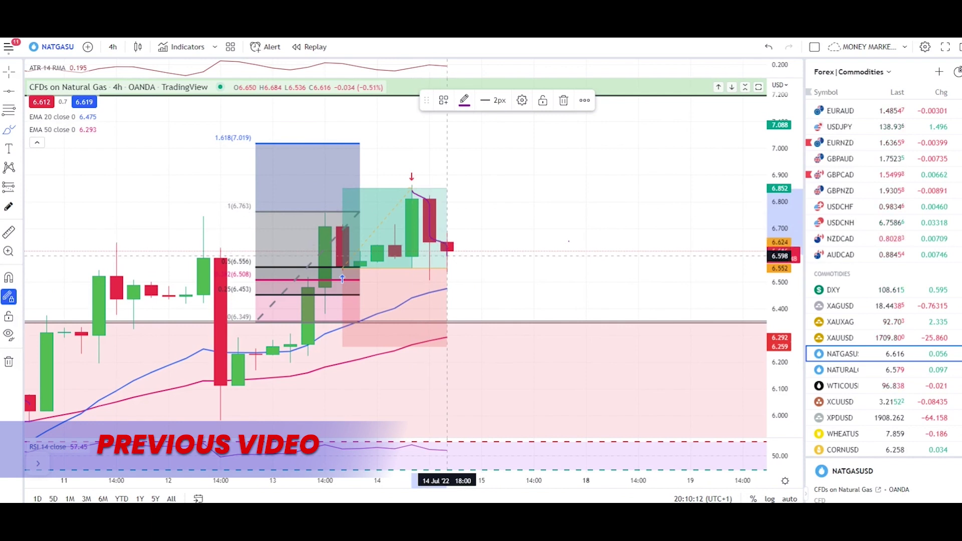
pyautogui.moveTo(432, 289)
pyautogui.mouseDown()
pyautogui.moveTo(465, 286)
pyautogui.moveTo(464, 254)
pyautogui.moveTo(446, 279)
pyautogui.moveTo(481, 284)
pyautogui.mouseUp()
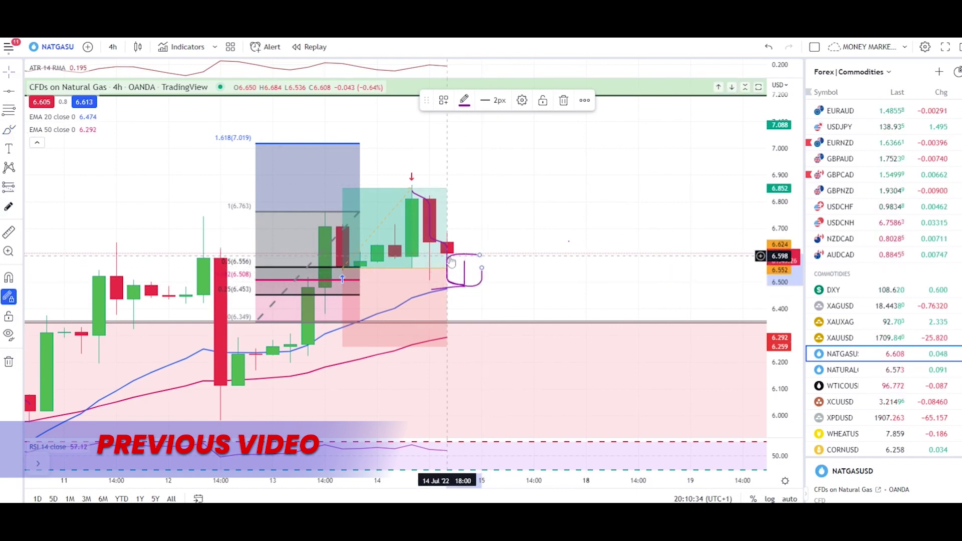
pyautogui.moveTo(447, 251); pyautogui.dragTo(464, 286)
pyautogui.moveTo(464, 299)
pyautogui.mouseDown()
pyautogui.moveTo(481, 318)
pyautogui.moveTo(481, 330)
pyautogui.moveTo(464, 330)
pyautogui.moveTo(516, 320)
pyautogui.moveTo(533, 258)
pyautogui.moveTo(551, 242)
pyautogui.mouseUp()
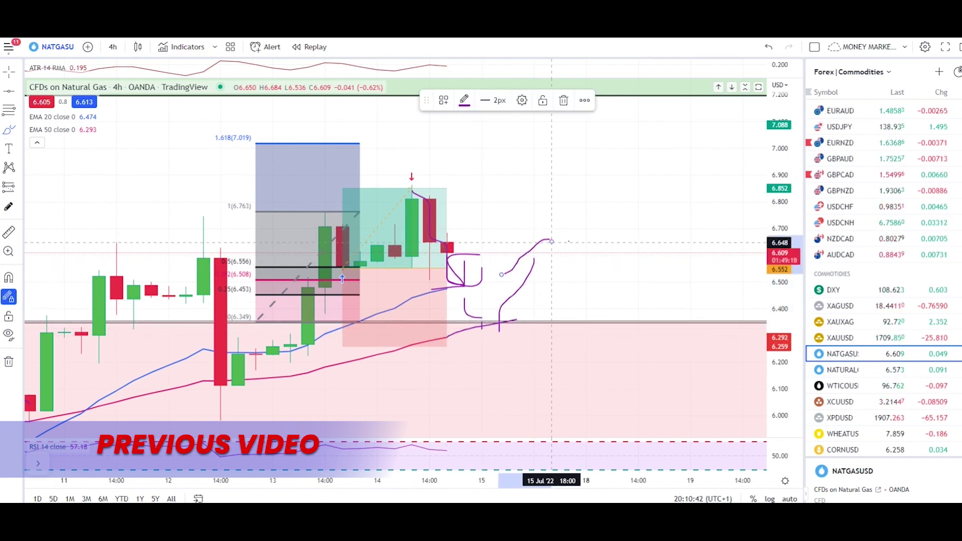
pyautogui.hotkey('ctrl', 'z')
pyautogui.hotkey('ctrl', 'z')
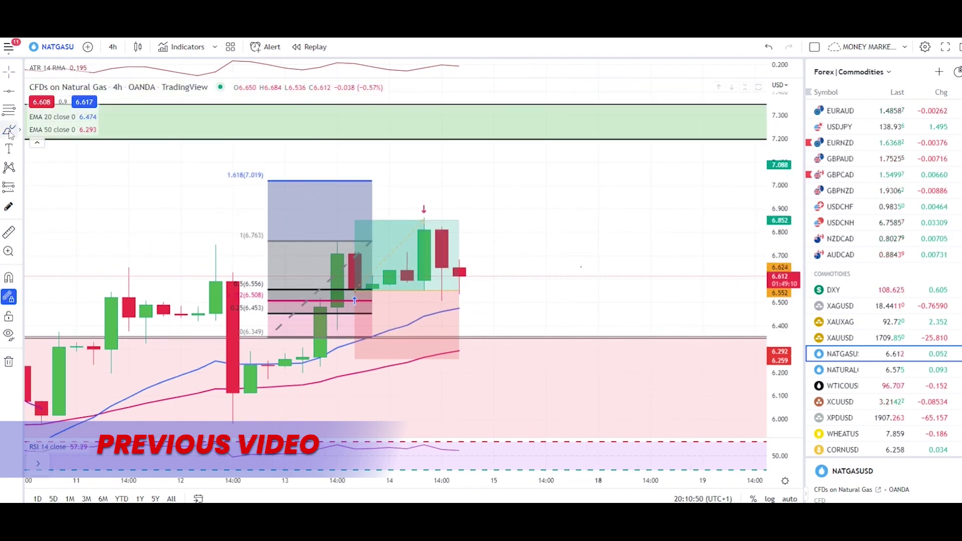
pyautogui.moveTo(441, 288); pyautogui.dragTo(511, 213)
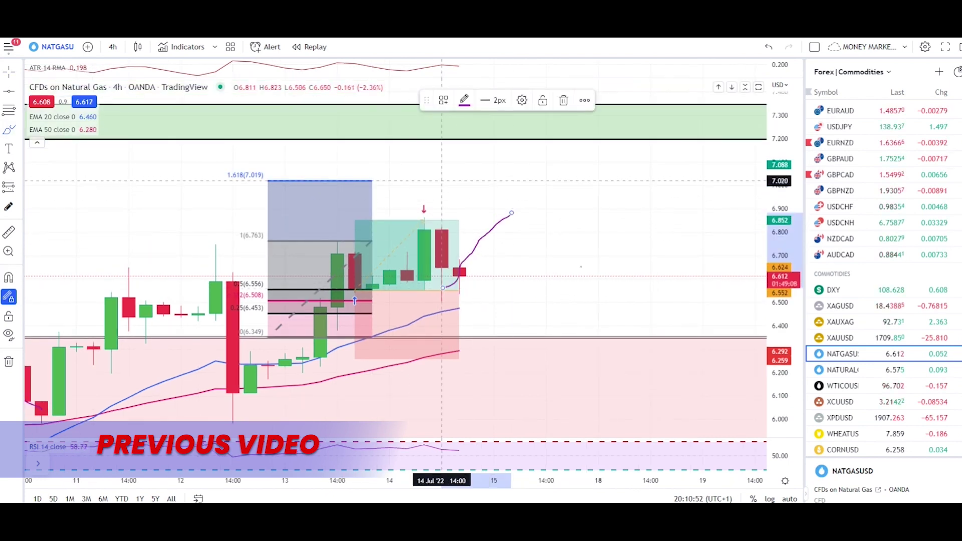
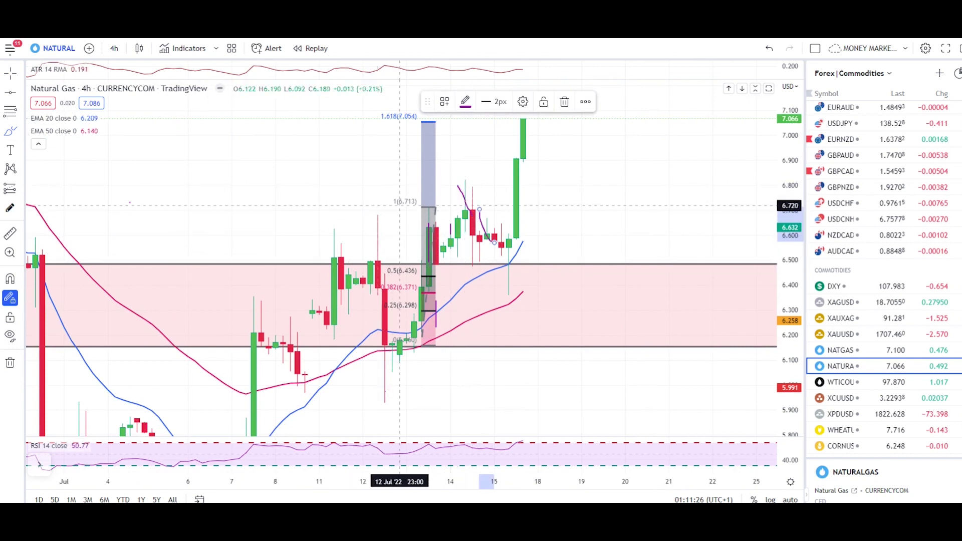
# Try two brush marks at the Fibonacci extension top, undo them, and compress the price scale
pyautogui.moveTo(427, 206)
pyautogui.mouseDown()
pyautogui.moveTo(400, 212)
pyautogui.moveTo(443, 235)
pyautogui.mouseUp()
pyautogui.moveTo(448, 285); pyautogui.dragTo(436, 280)
pyautogui.hotkey('ctrl', 'z')
pyautogui.hotkey('ctrl', 'z')
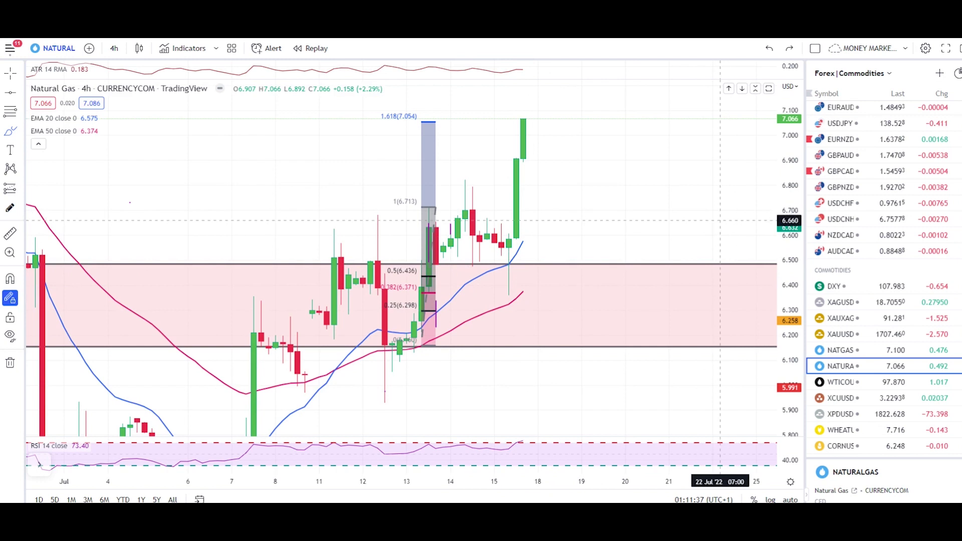
pyautogui.scroll(2, 713, 222)
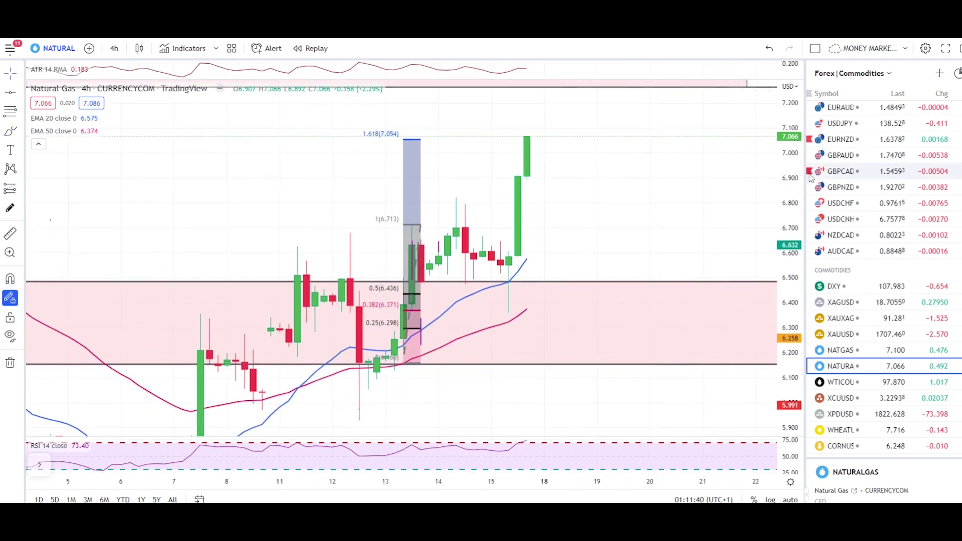
pyautogui.moveTo(795, 196); pyautogui.dragTo(790, 233)
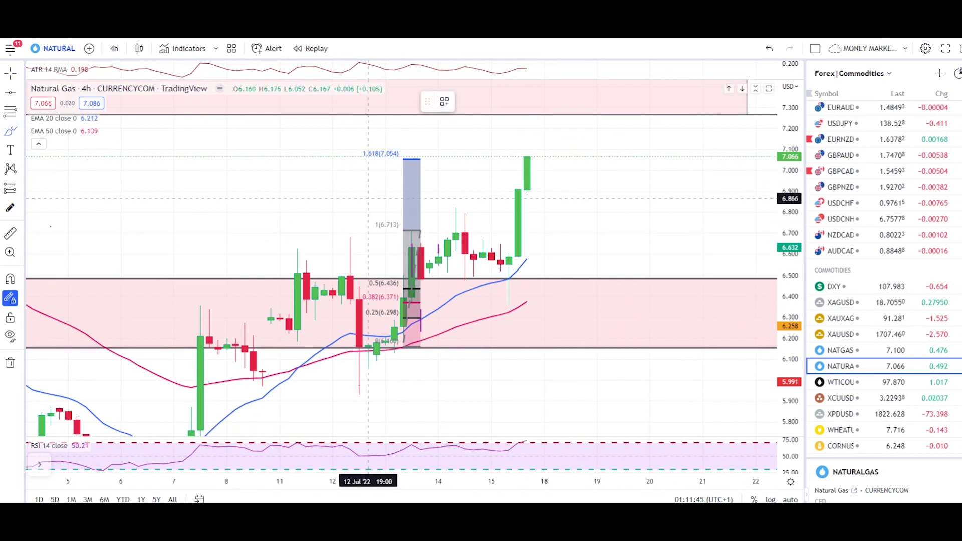
# Sketch and undo strokes around the recent candles, then compress the scale to reveal the upper zones
pyautogui.moveTo(429, 258); pyautogui.dragTo(465, 221)
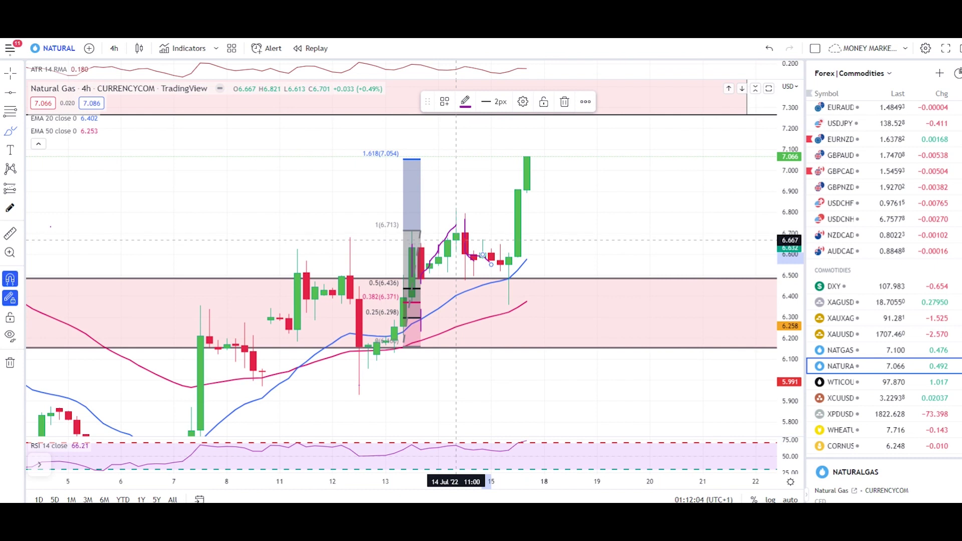
pyautogui.hotkey('ctrl', 'z')
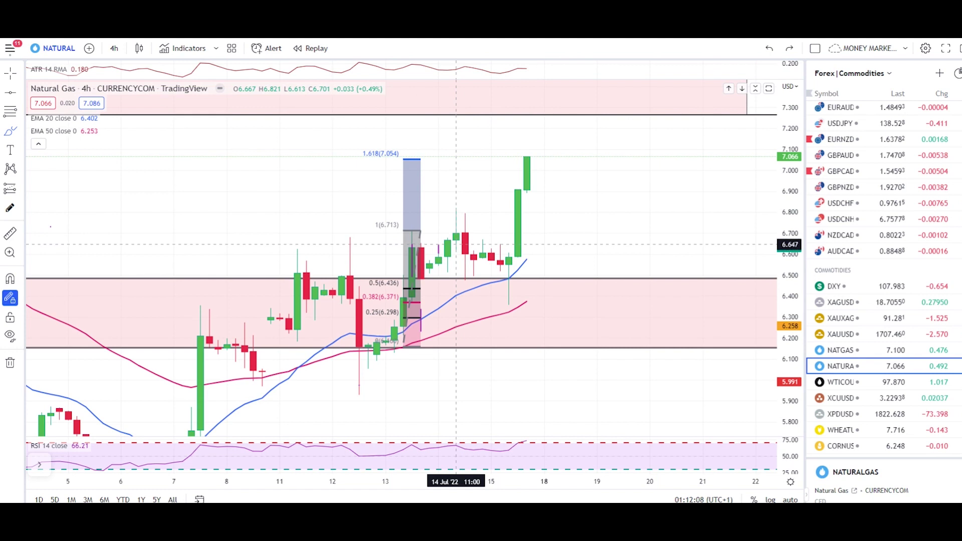
pyautogui.moveTo(518, 257)
pyautogui.mouseDown()
pyautogui.moveTo(500, 249)
pyautogui.moveTo(491, 276)
pyautogui.moveTo(517, 282)
pyautogui.moveTo(518, 255)
pyautogui.mouseUp()
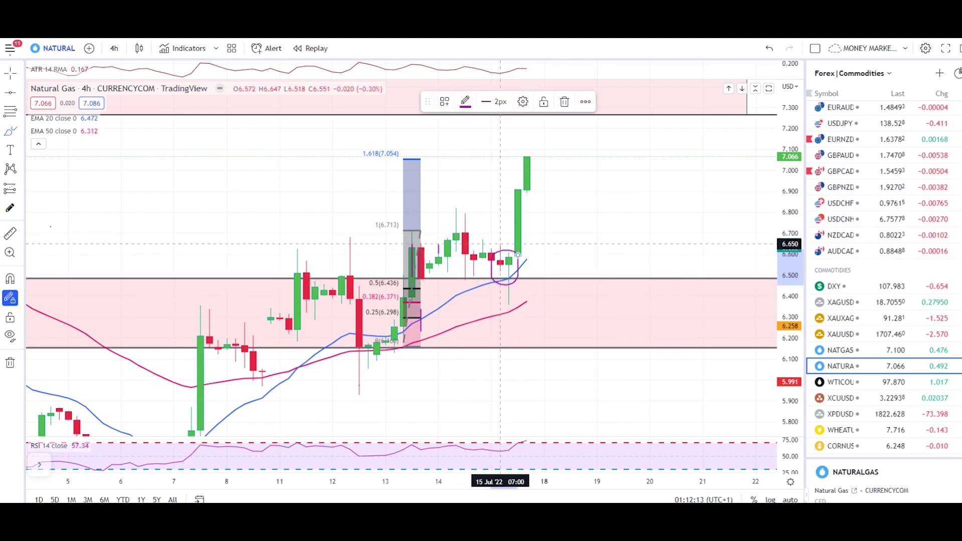
pyautogui.hotkey('ctrl', 'z')
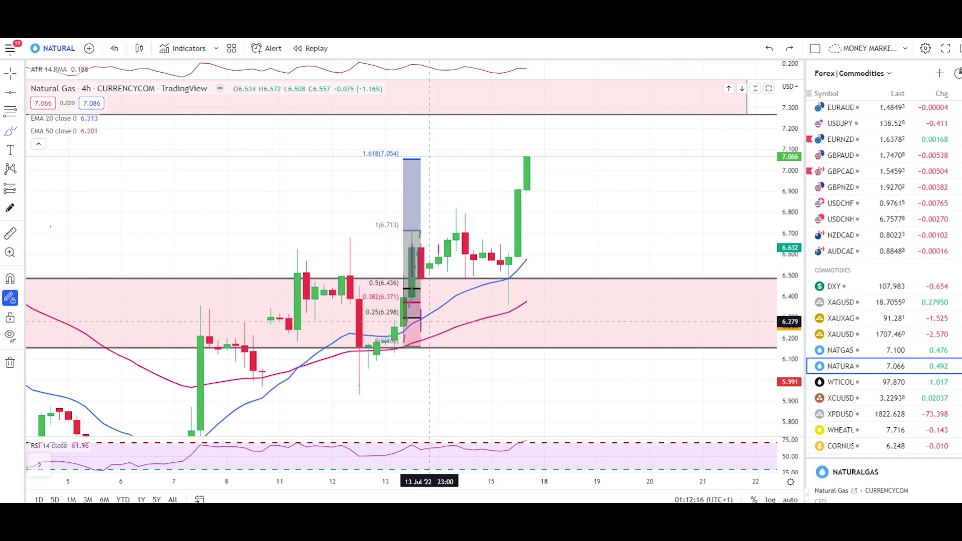
pyautogui.moveTo(423, 287); pyautogui.dragTo(465, 230)
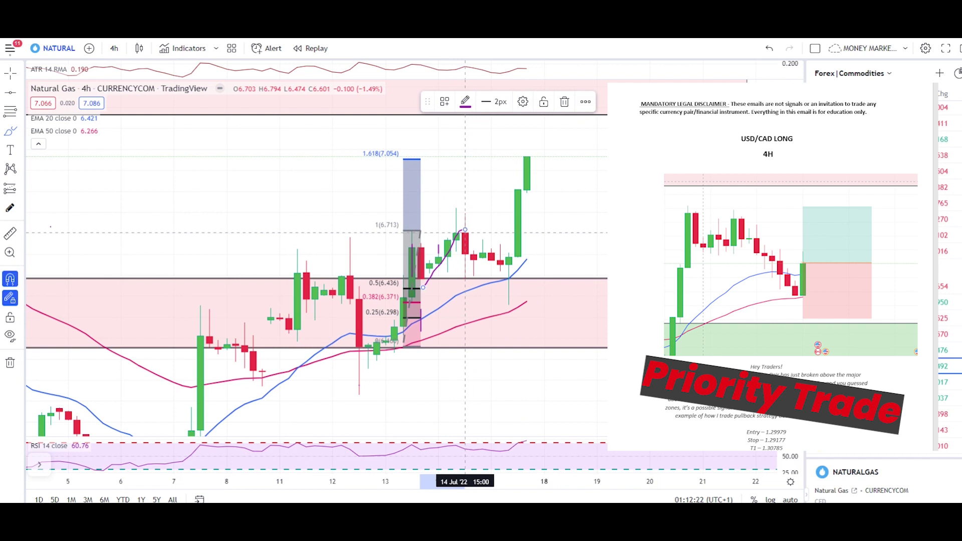
pyautogui.hotkey('ctrl', 'z')
pyautogui.moveTo(508, 254); pyautogui.dragTo(500, 254)
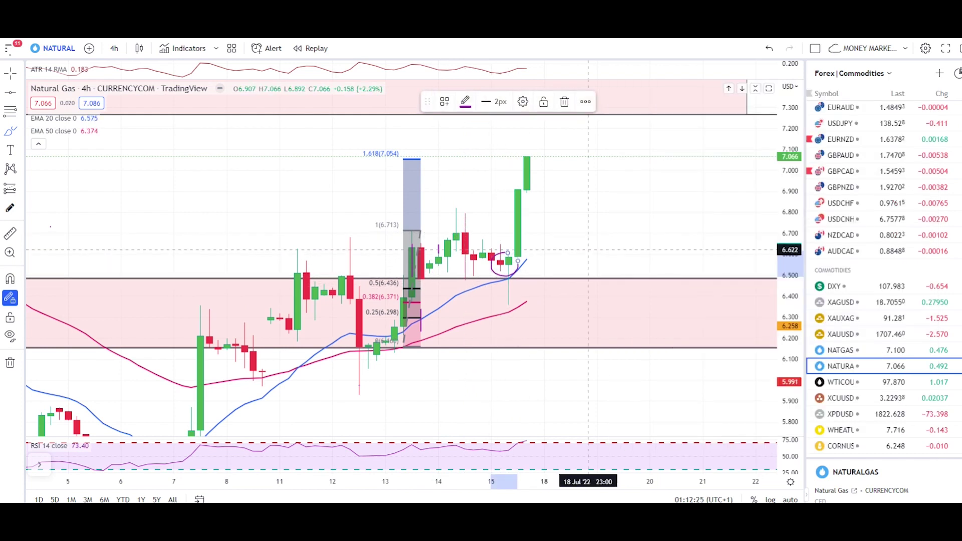
pyautogui.hotkey('ctrl', 'z')
pyautogui.press('Escape')
pyautogui.moveTo(788, 167); pyautogui.dragTo(788, 302)
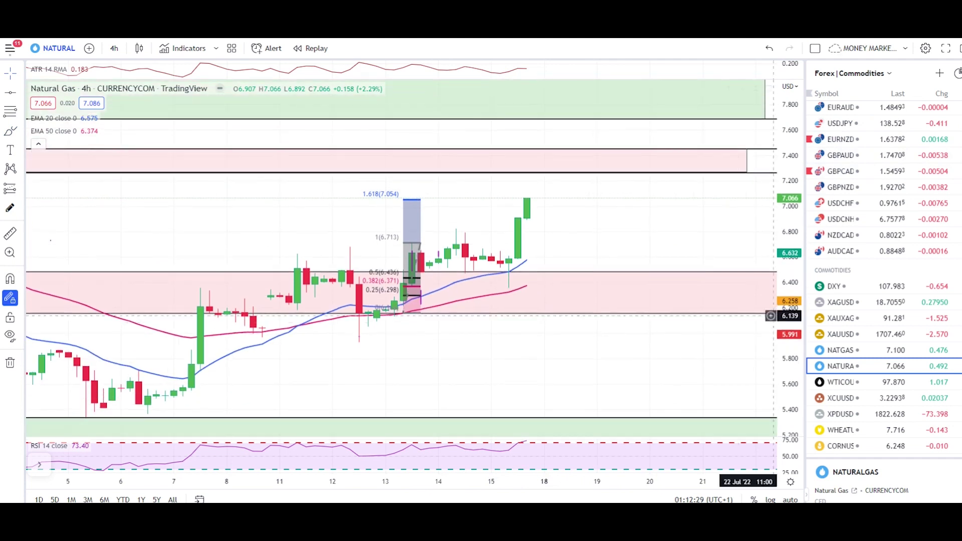
# Draw a rising trendline from the 6 Jul low beneath the candles
pyautogui.hotkey('alt', 't')
pyautogui.moveTo(148, 412); pyautogui.dragTo(712, 200)
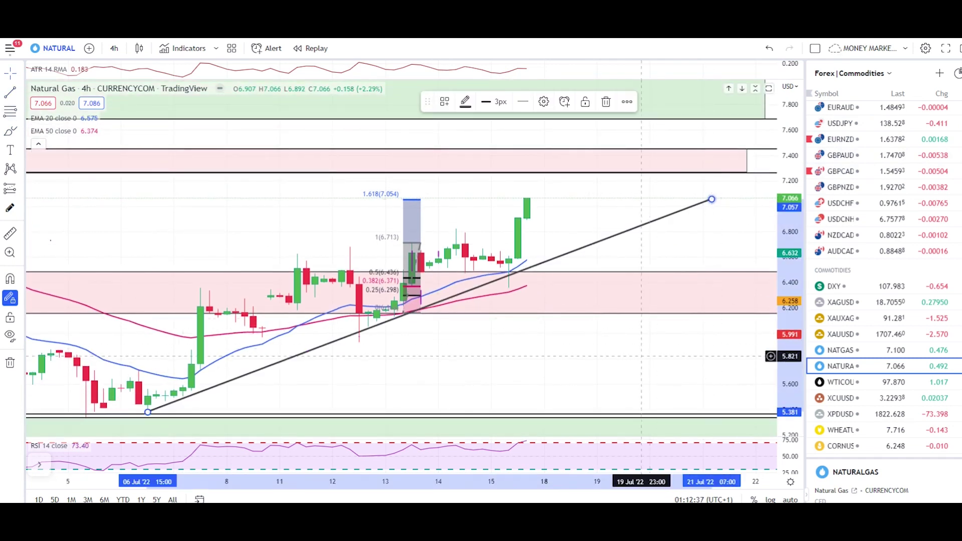
pyautogui.moveTo(509, 363); pyautogui.dragTo(545, 329)
# Try freehand loops along the trendline and near the latest candles, undoing each one
pyautogui.click(10, 131)
pyautogui.moveTo(182, 372); pyautogui.dragTo(186, 375)
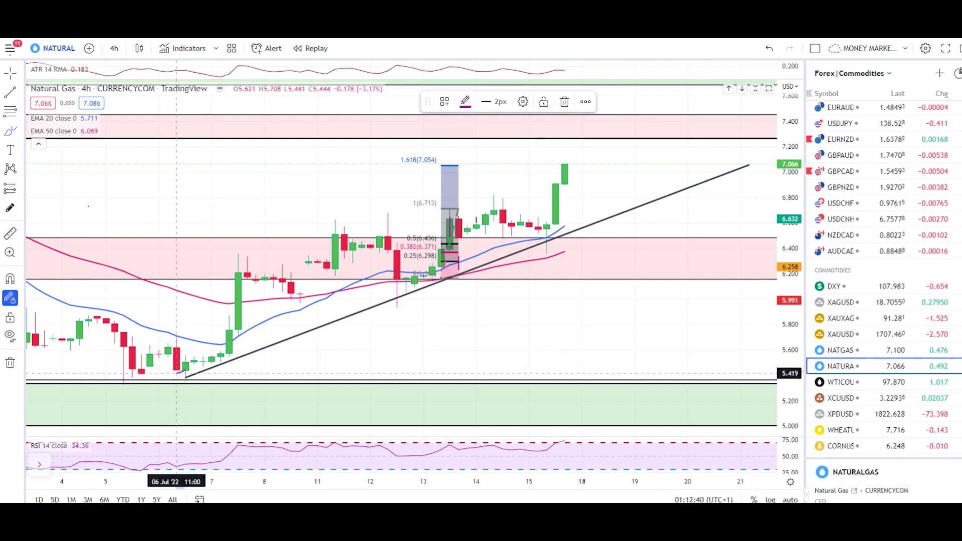
pyautogui.moveTo(401, 290)
pyautogui.mouseDown()
pyautogui.moveTo(398, 301)
pyautogui.moveTo(431, 281)
pyautogui.mouseUp()
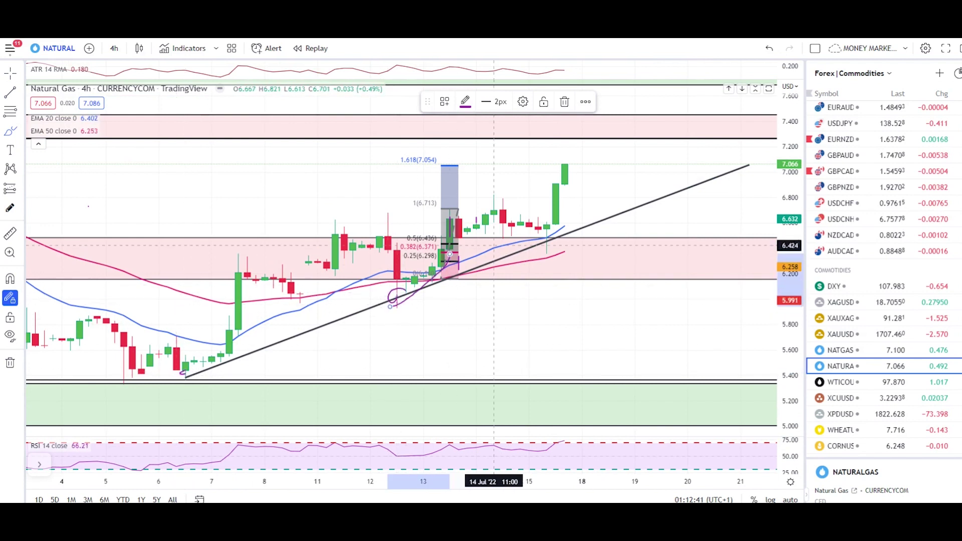
pyautogui.hotkey('ctrl', 'z')
pyautogui.hotkey('ctrl', 'z')
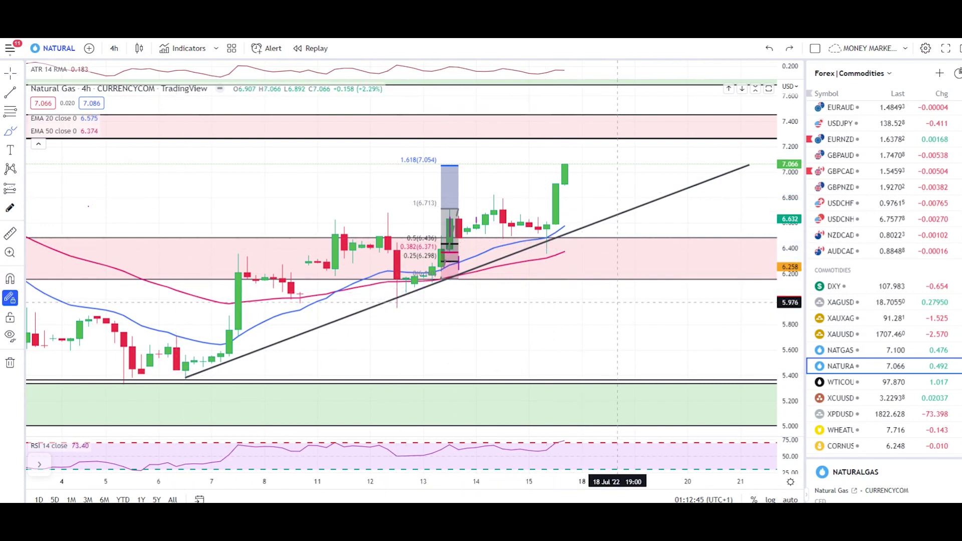
pyautogui.moveTo(529, 229)
pyautogui.mouseDown()
pyautogui.moveTo(553, 222)
pyautogui.moveTo(554, 231)
pyautogui.mouseUp()
pyautogui.hotkey('ctrl', 'z')
pyautogui.scroll(1, 573, 322)
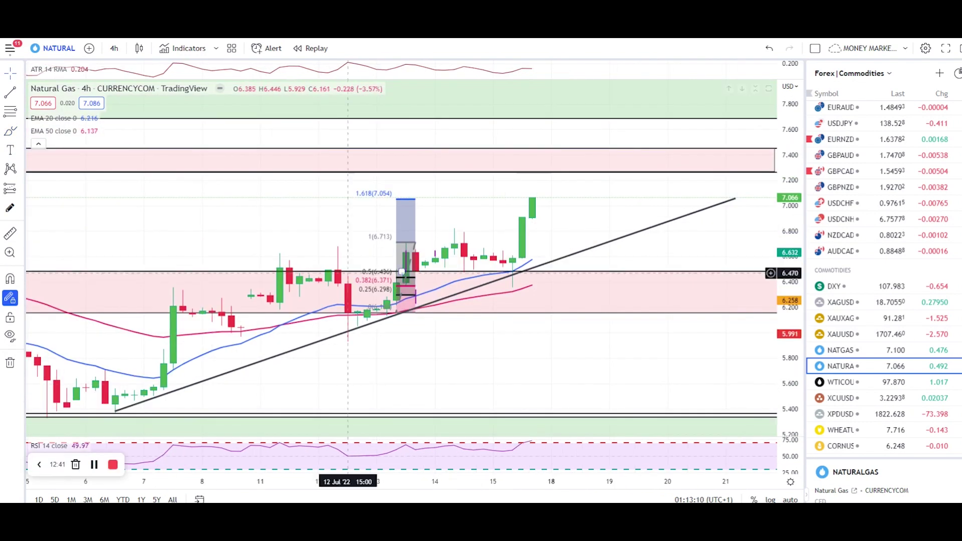
pyautogui.moveTo(512, 250)
pyautogui.mouseDown()
pyautogui.moveTo(476, 296)
pyautogui.moveTo(471, 277)
pyautogui.moveTo(427, 280)
pyautogui.mouseUp()
pyautogui.click(12, 132)
pyautogui.hotkey('ctrl', 'z')
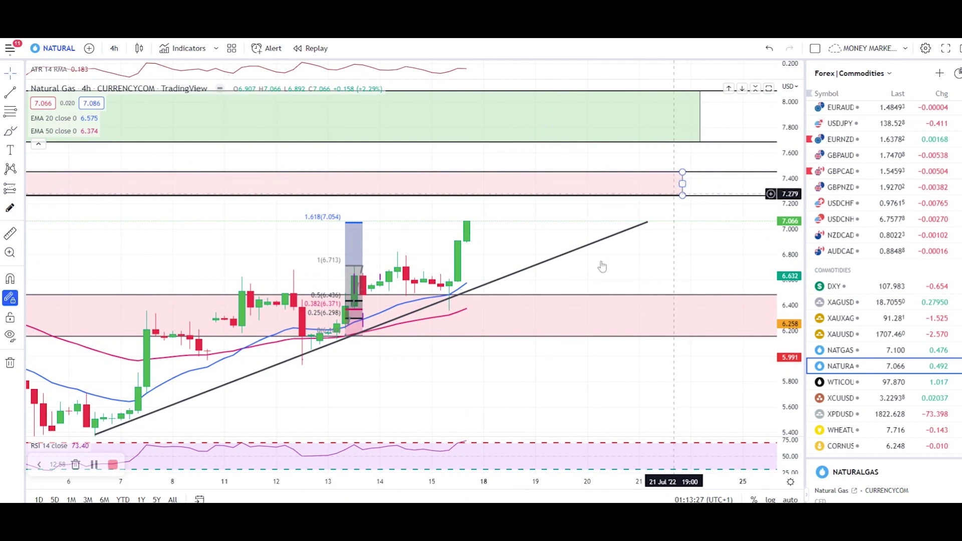
# Extend the trendline's end up to the lower edge of the pink 7.3 zone
pyautogui.click(38, 464)
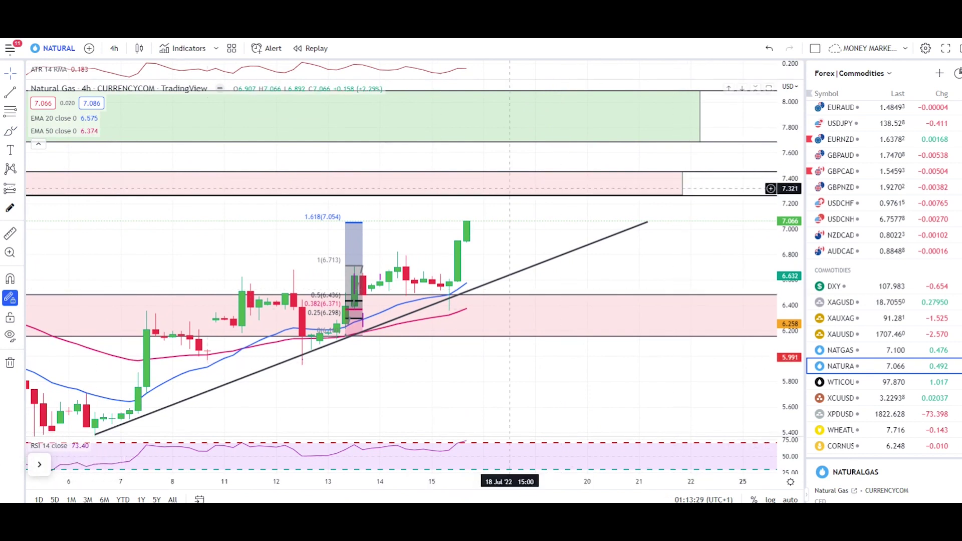
pyautogui.click(682, 183)
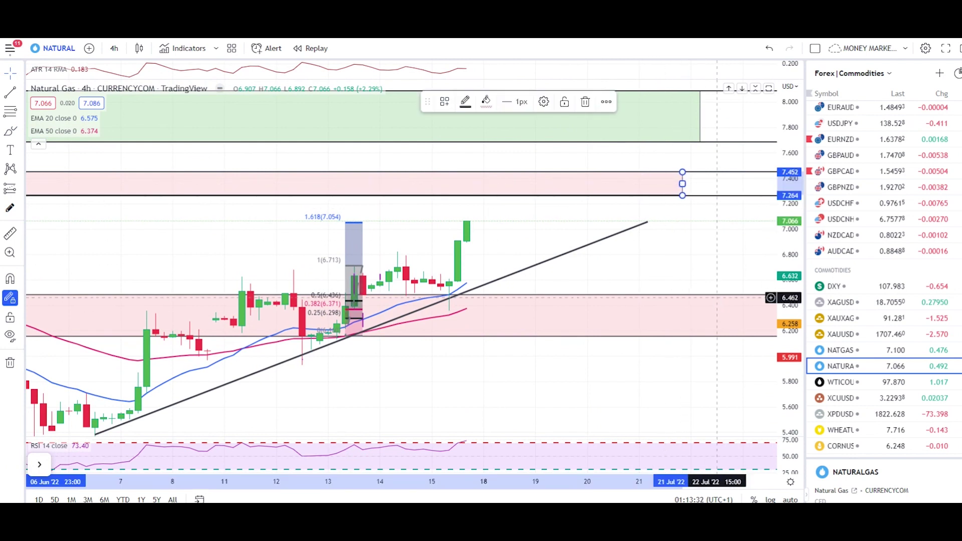
pyautogui.click(689, 235)
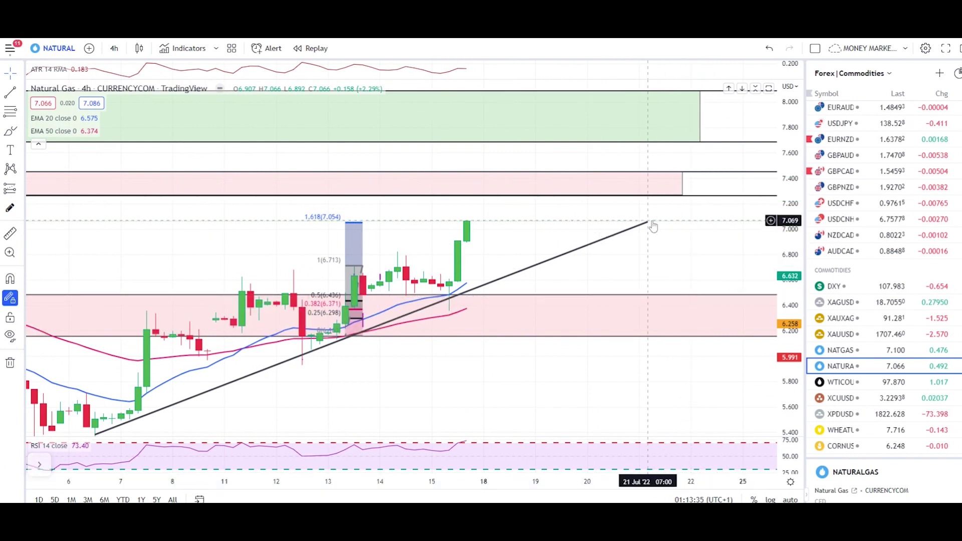
pyautogui.moveTo(648, 222); pyautogui.dragTo(725, 187)
pyautogui.moveTo(692, 236); pyautogui.dragTo(734, 244)
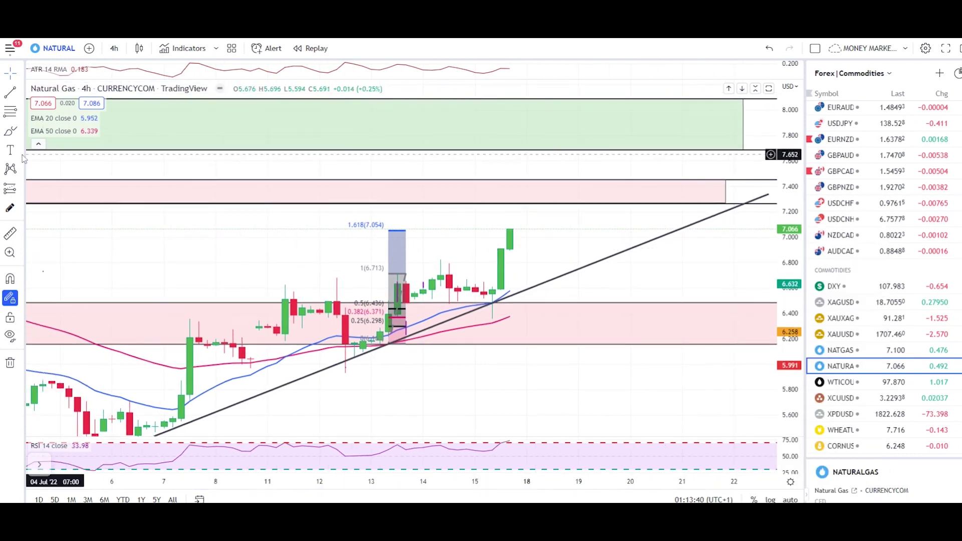
pyautogui.click(10, 131)
pyautogui.moveTo(509, 246); pyautogui.dragTo(526, 212)
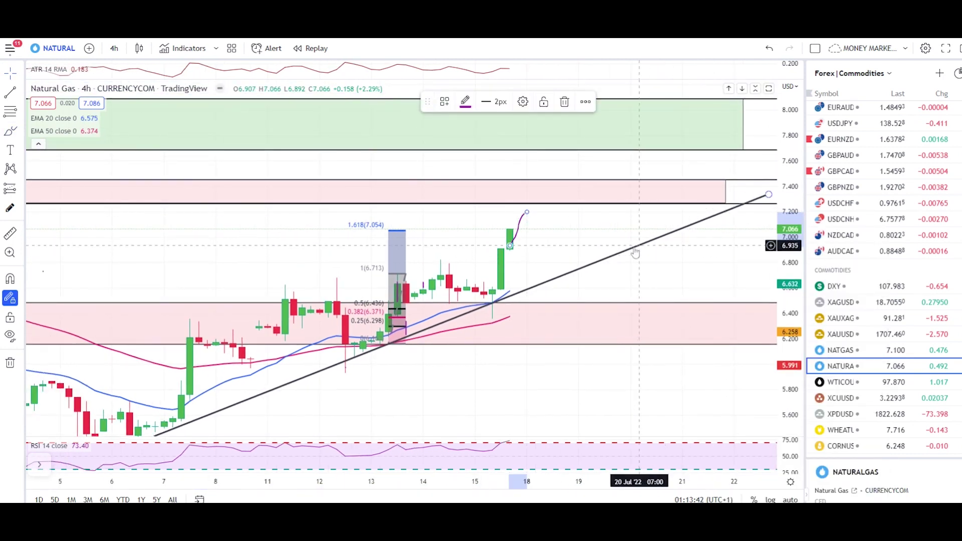
pyautogui.hotkey('ctrl', 'z')
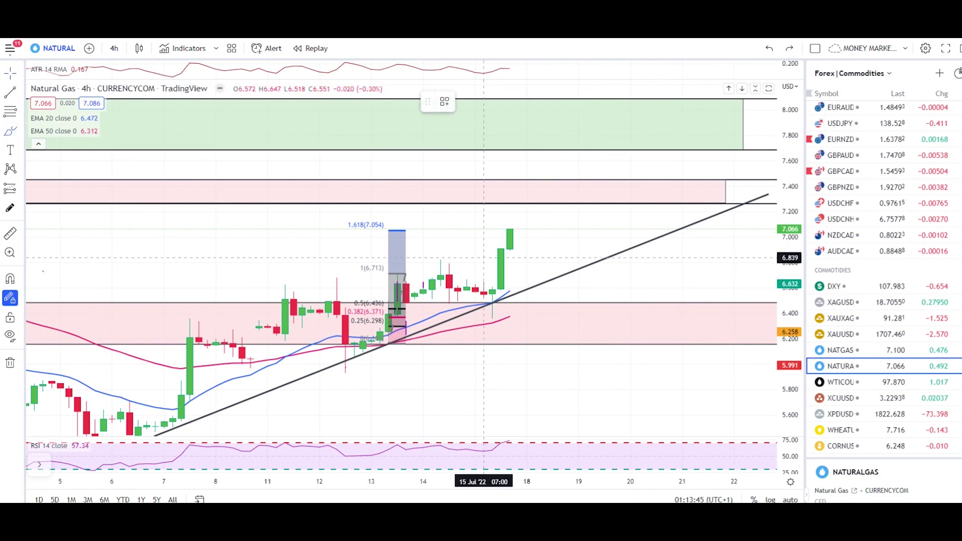
pyautogui.moveTo(527, 226); pyautogui.dragTo(545, 253)
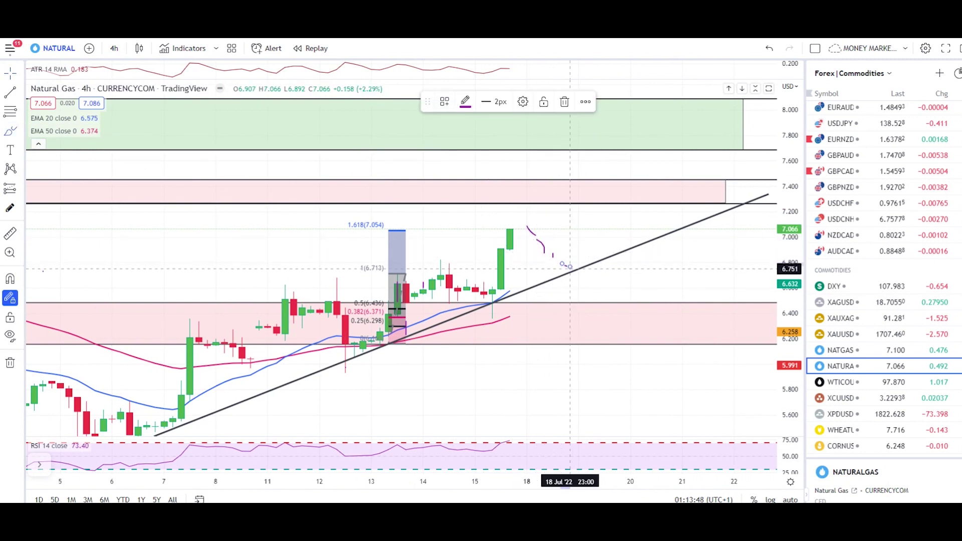
pyautogui.hotkey('ctrl', 'z')
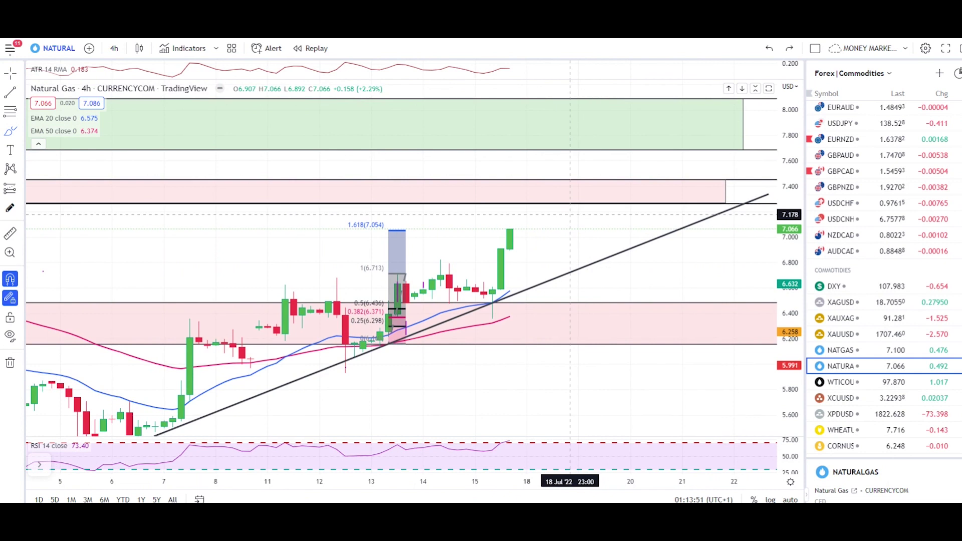
pyautogui.moveTo(526, 238)
pyautogui.mouseDown()
pyautogui.moveTo(536, 197)
pyautogui.moveTo(492, 244)
pyautogui.moveTo(517, 249)
pyautogui.mouseUp()
pyautogui.hotkey('ctrl', 'z')
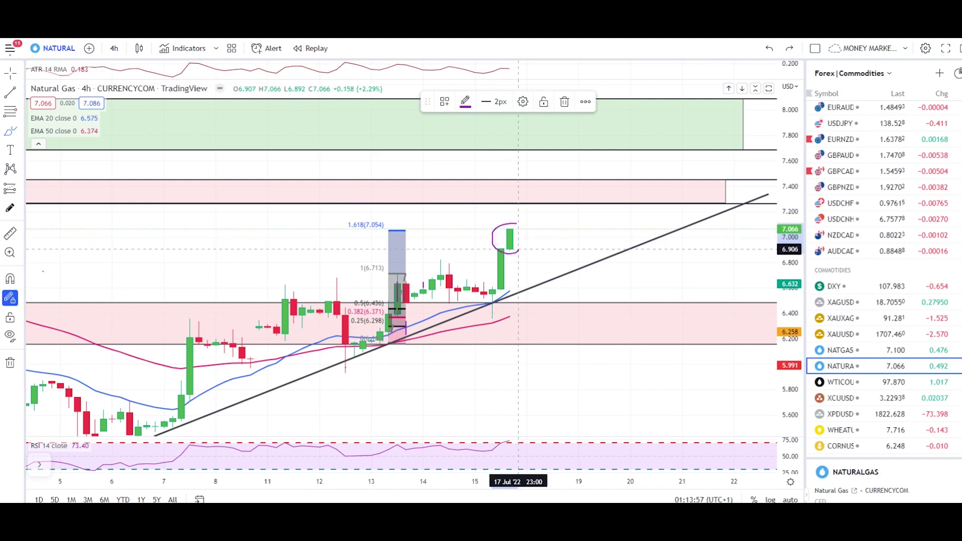
pyautogui.hotkey('ctrl', 'z')
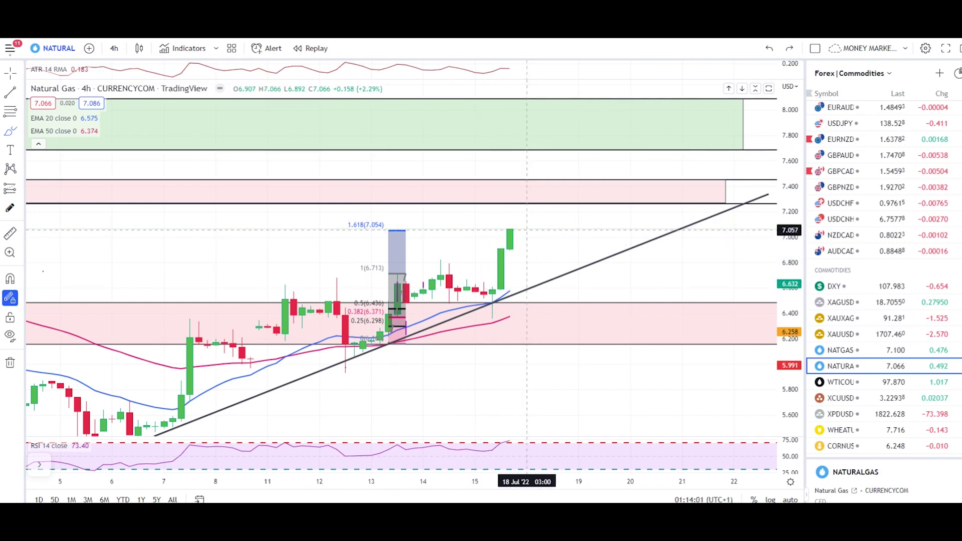
pyautogui.moveTo(518, 248); pyautogui.dragTo(526, 192)
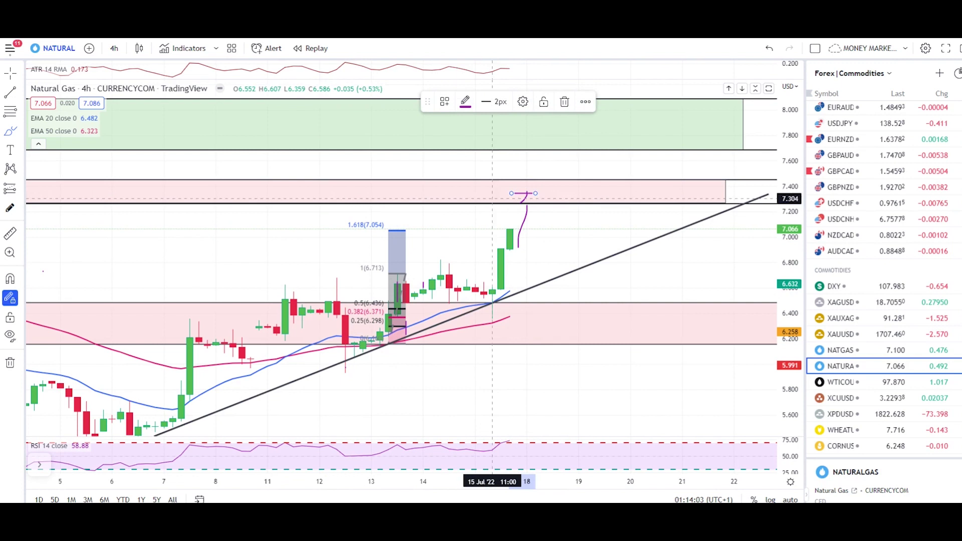
pyautogui.moveTo(527, 230)
pyautogui.mouseDown()
pyautogui.moveTo(544, 247)
pyautogui.moveTo(581, 201)
pyautogui.mouseUp()
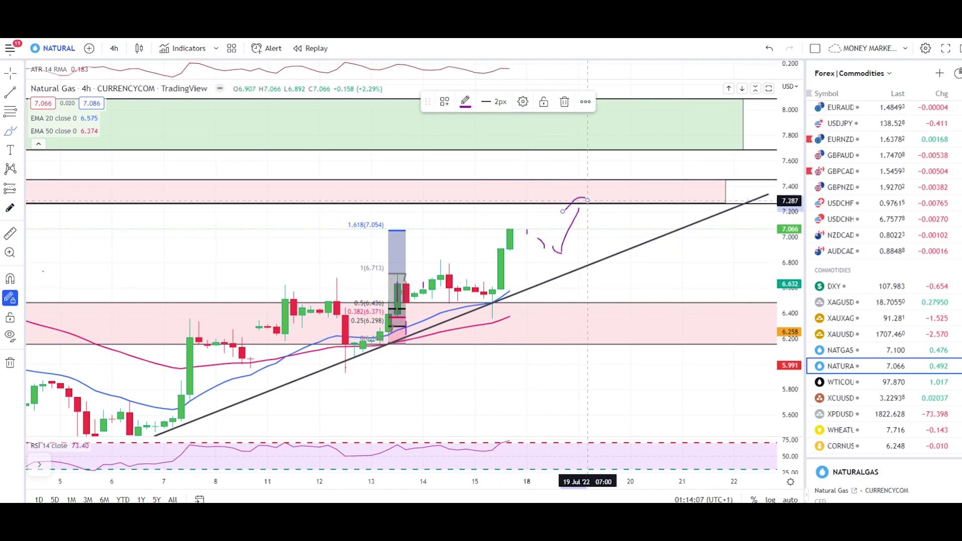
pyautogui.hotkey('ctrl', 'z')
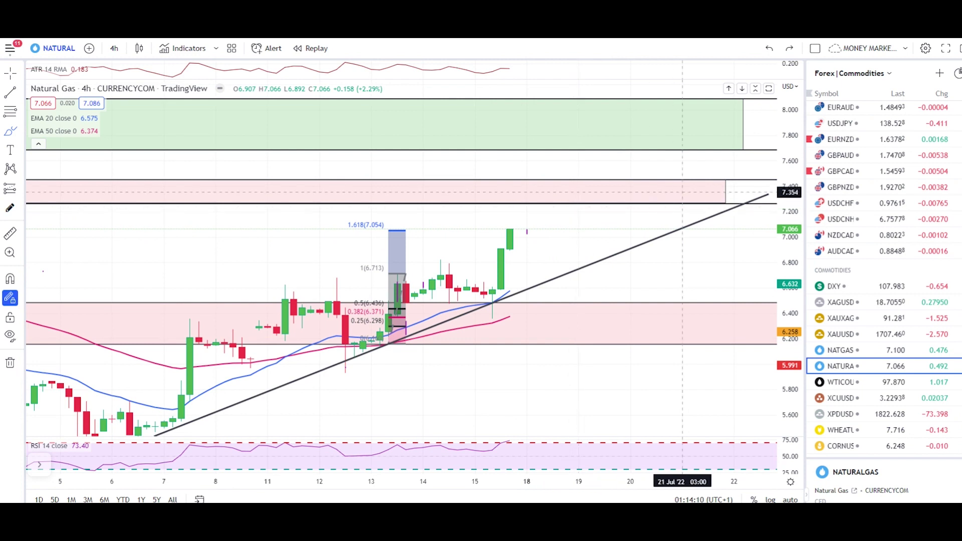
pyautogui.click(725, 192)
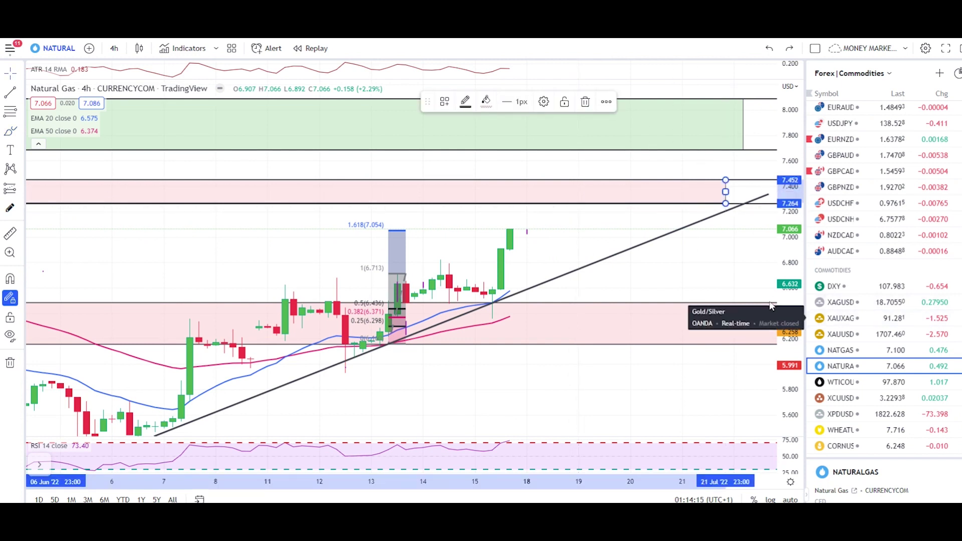
pyautogui.click(10, 131)
pyautogui.moveTo(511, 250)
pyautogui.mouseDown()
pyautogui.moveTo(574, 188)
pyautogui.moveTo(647, 193)
pyautogui.mouseUp()
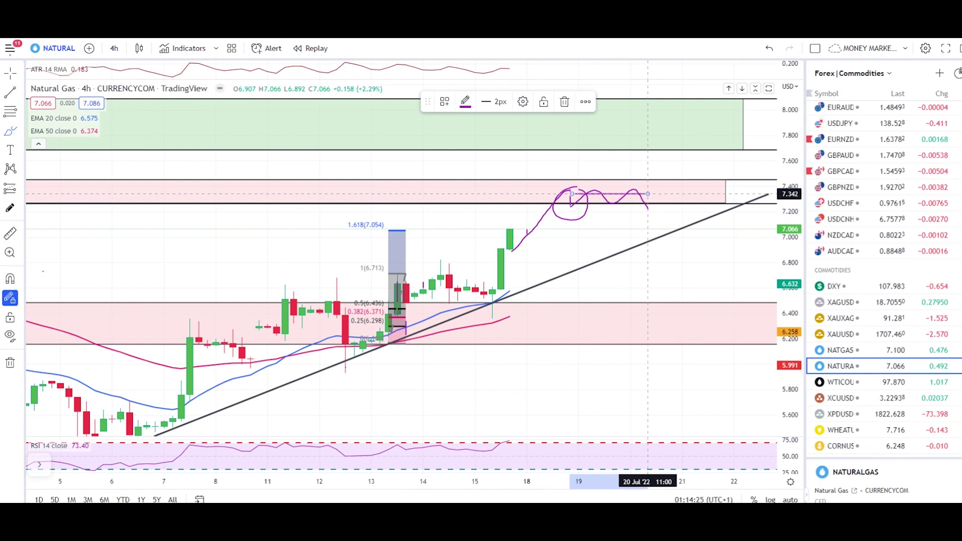
pyautogui.moveTo(656, 190)
pyautogui.mouseDown()
pyautogui.moveTo(656, 216)
pyautogui.moveTo(735, 218)
pyautogui.mouseUp()
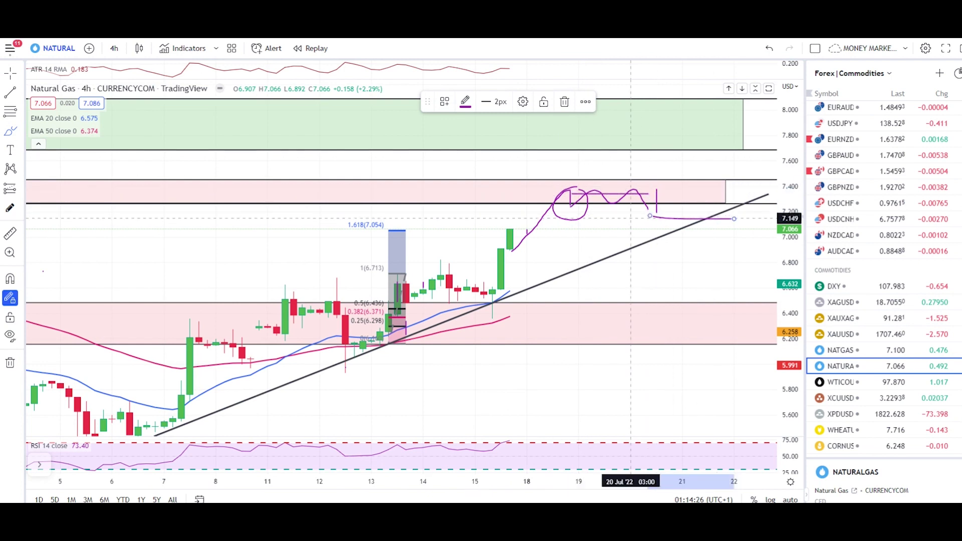
pyautogui.hotkey('ctrl', 'z')
pyautogui.hotkey('ctrl', 'z')
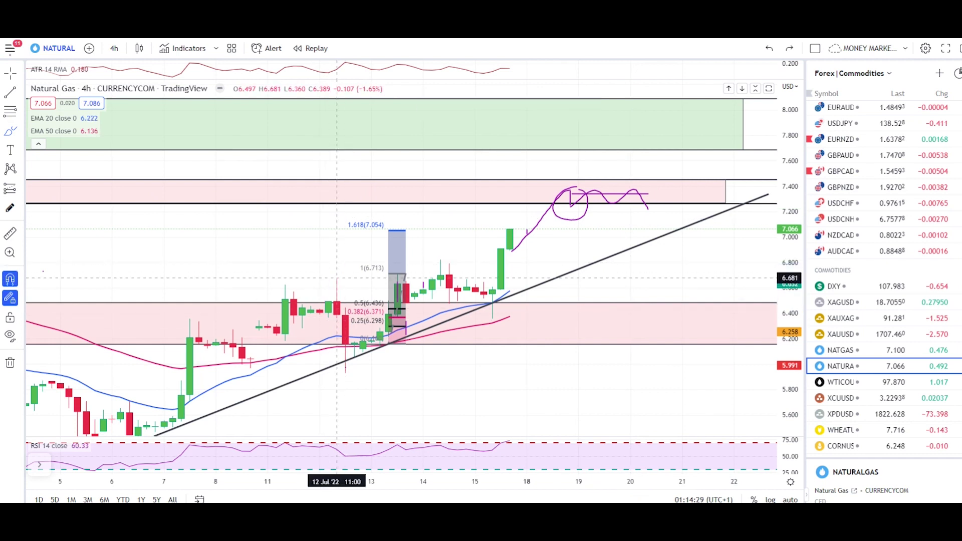
pyautogui.hotkey('ctrl', 'z')
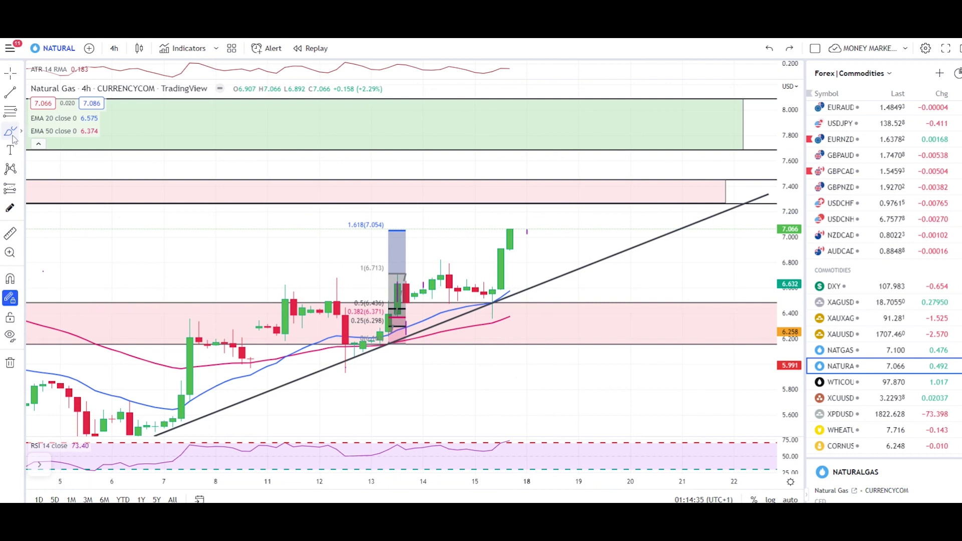
# Sketch and undo several rising projections from the last candle toward the pink zone
pyautogui.moveTo(510, 248)
pyautogui.mouseDown()
pyautogui.moveTo(526, 188)
pyautogui.moveTo(509, 174)
pyautogui.moveTo(544, 189)
pyautogui.moveTo(561, 172)
pyautogui.mouseUp()
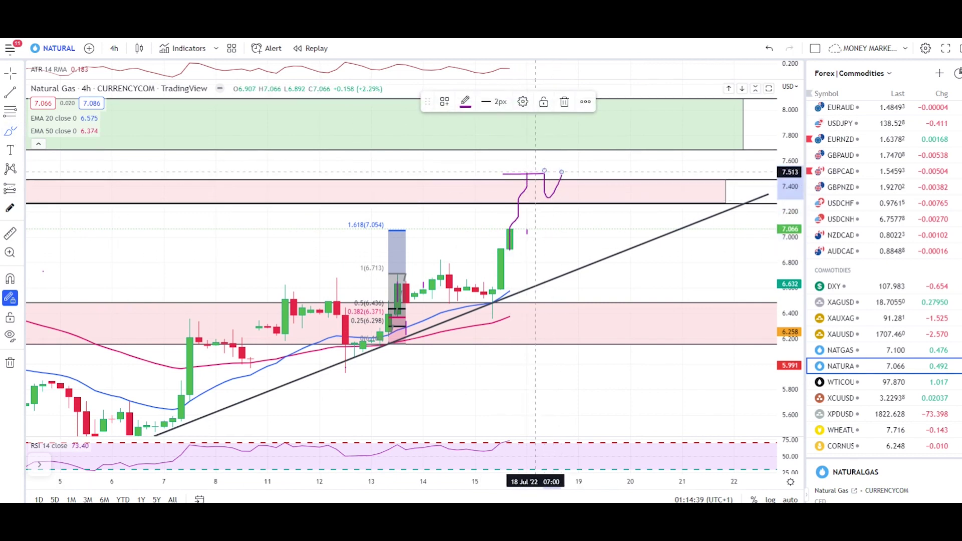
pyautogui.hotkey('ctrl', 'z')
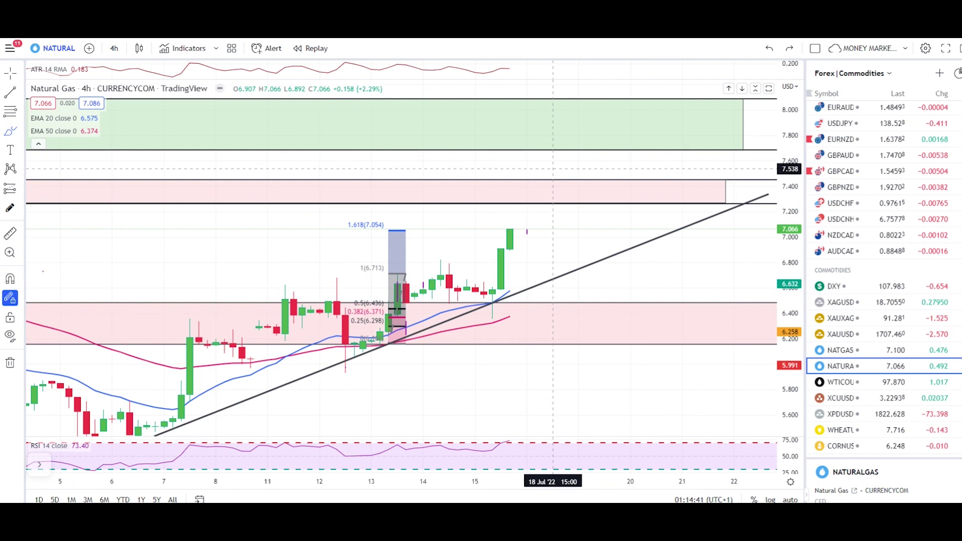
pyautogui.scroll(1, 674, 301)
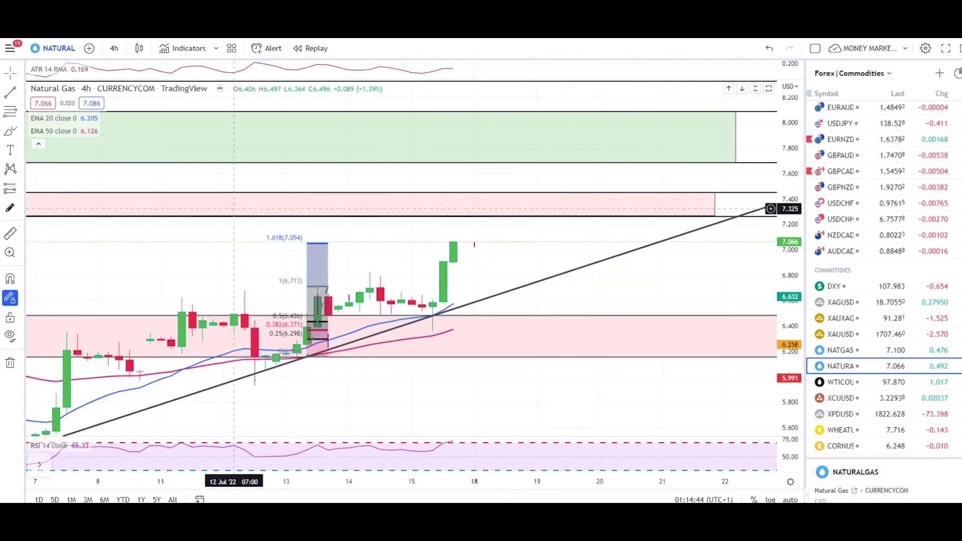
pyautogui.moveTo(454, 253); pyautogui.dragTo(495, 201)
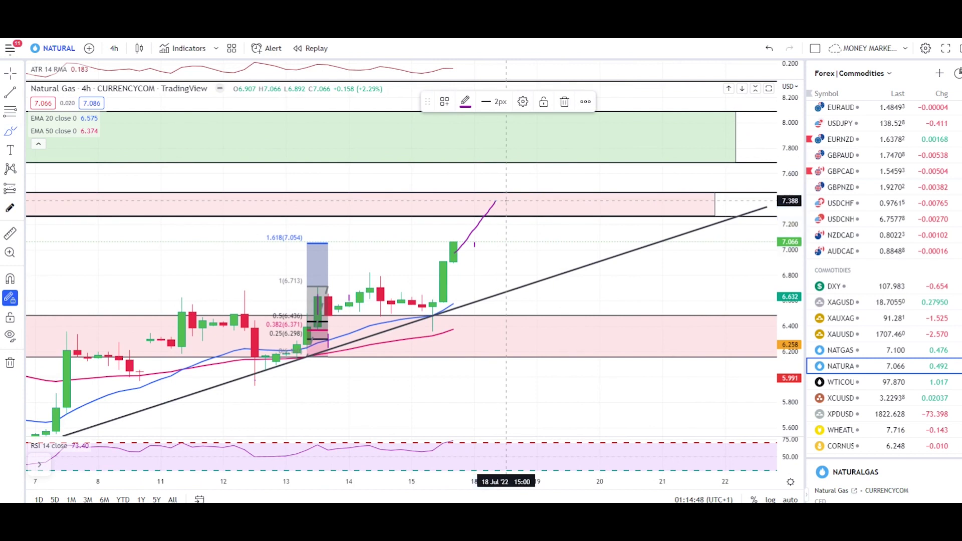
pyautogui.hotkey('ctrl', 'z')
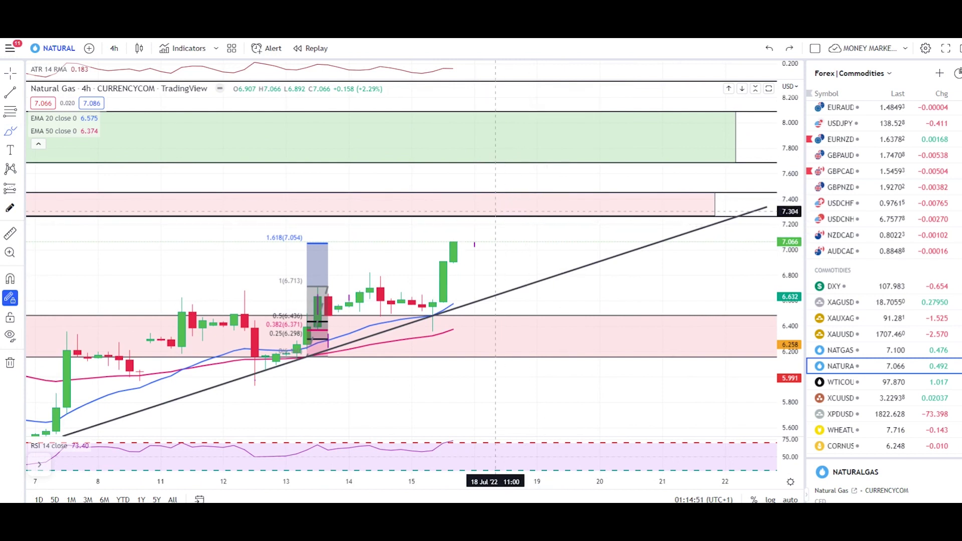
pyautogui.moveTo(463, 252)
pyautogui.mouseDown()
pyautogui.moveTo(484, 208)
pyautogui.moveTo(495, 216)
pyautogui.mouseUp()
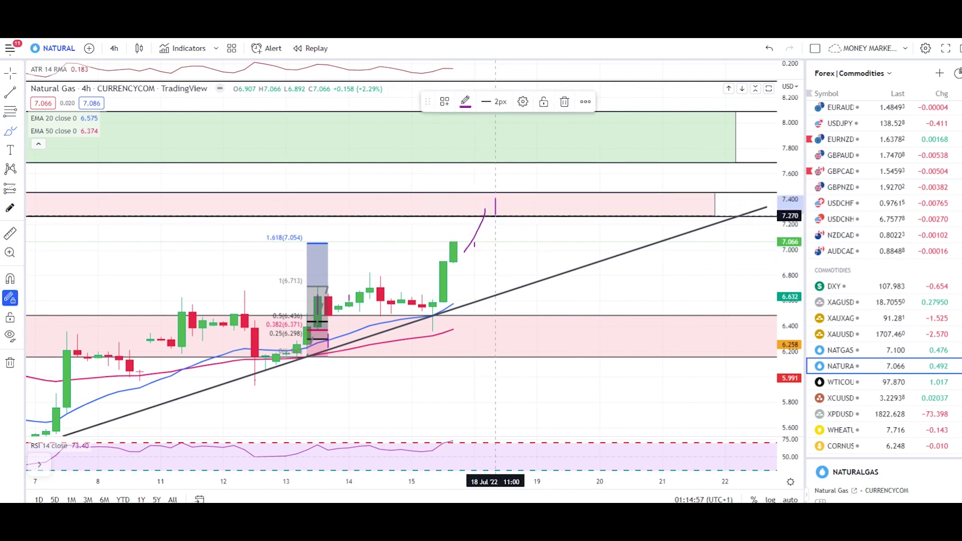
pyautogui.hotkey('ctrl', 'z')
pyautogui.hotkey('ctrl', 'z')
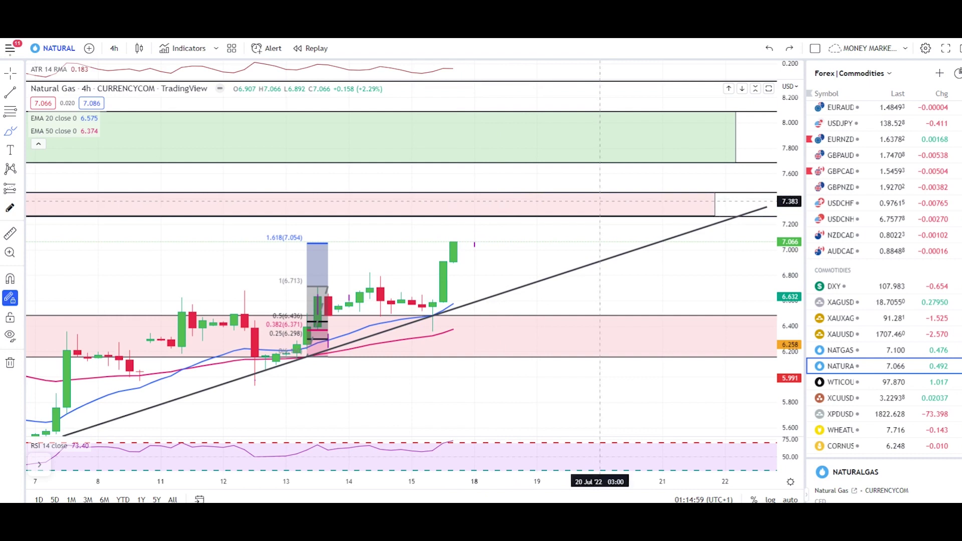
pyautogui.press('Escape')
# Sketch a rise into the pink zone, then open the OANDA NATGASUSD 4h chart
pyautogui.click(714, 204)
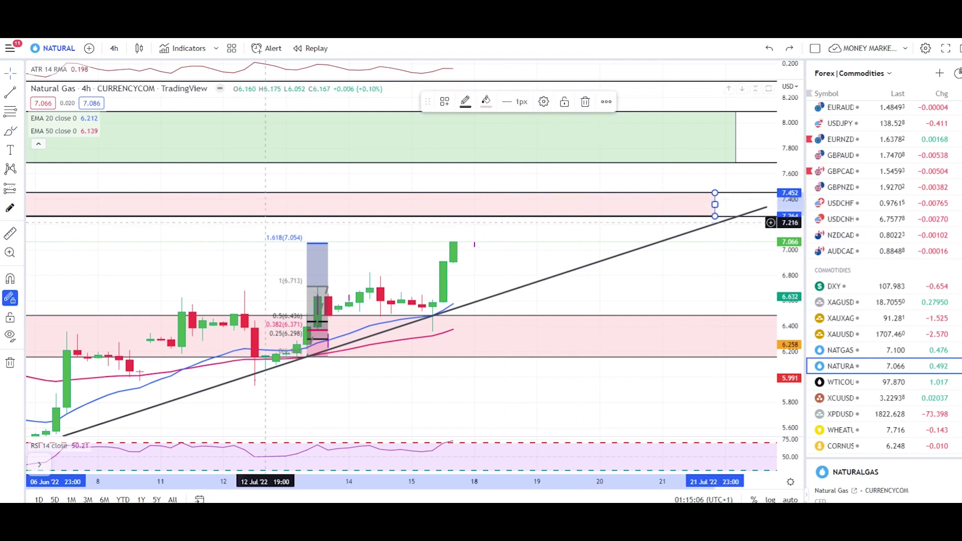
pyautogui.rightClick(547, 271)
pyautogui.click(13, 131)
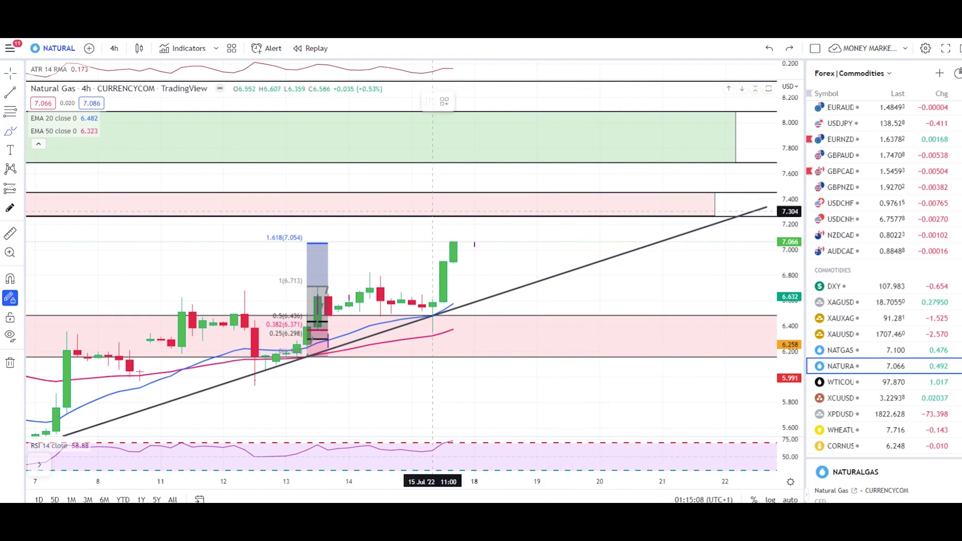
pyautogui.moveTo(455, 256); pyautogui.dragTo(484, 180)
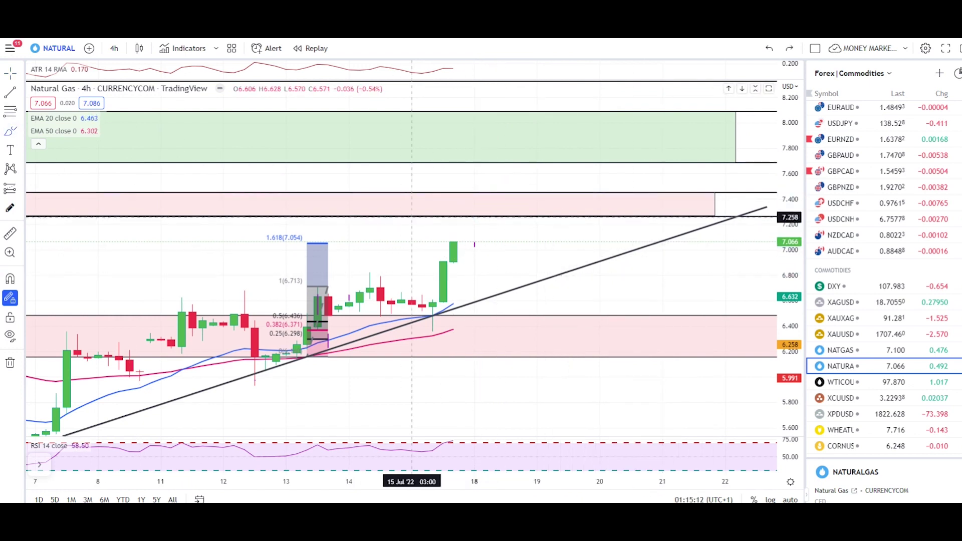
pyautogui.click(715, 205)
pyautogui.click(715, 205)
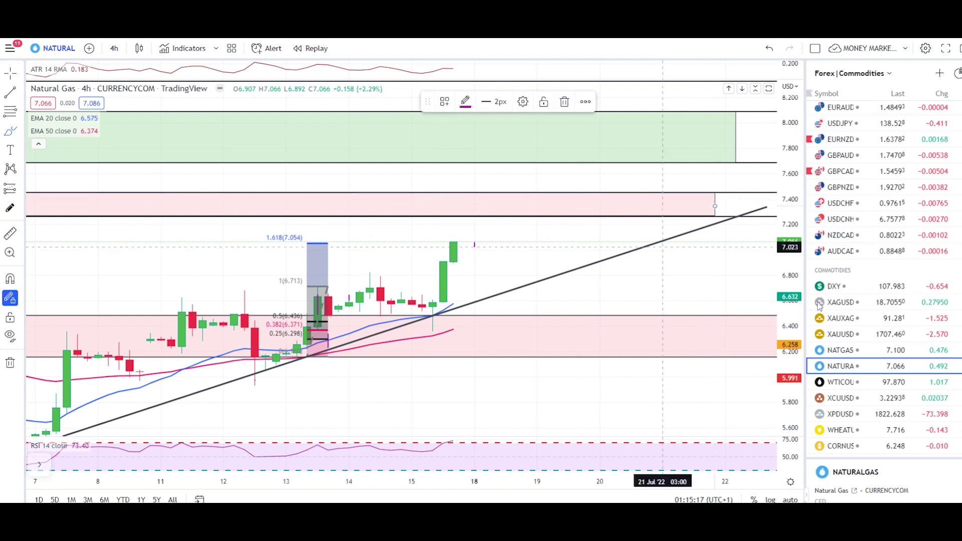
pyautogui.click(842, 350)
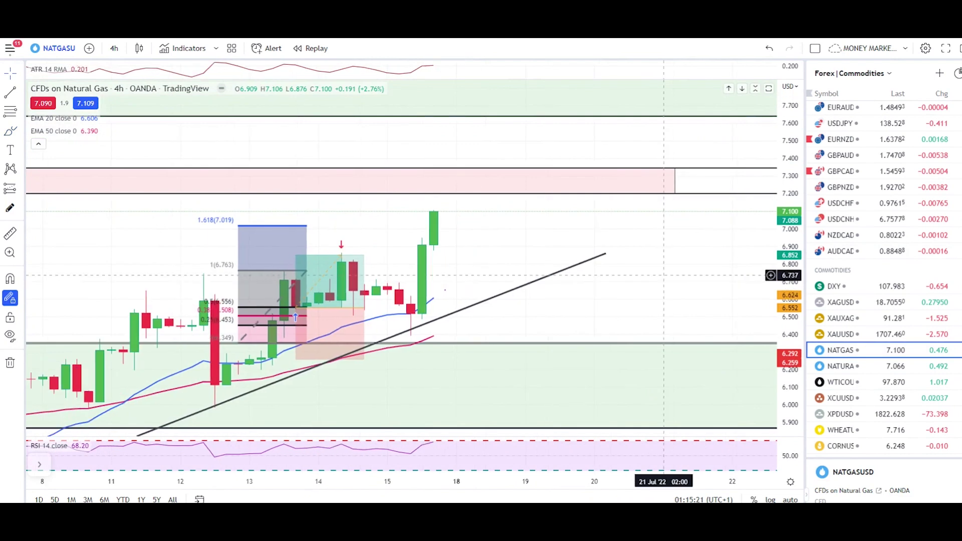
pyautogui.click(10, 131)
pyautogui.moveTo(497, 220)
pyautogui.mouseDown()
pyautogui.moveTo(440, 260)
pyautogui.moveTo(486, 241)
pyautogui.mouseUp()
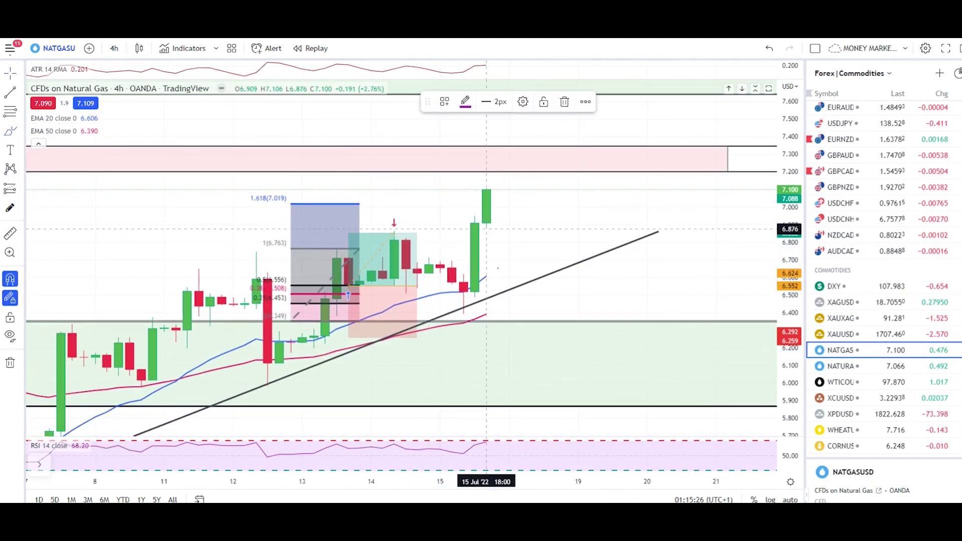
pyautogui.hotkey('ctrl', 'z')
pyautogui.moveTo(488, 223)
pyautogui.mouseDown()
pyautogui.moveTo(452, 268)
pyautogui.moveTo(508, 243)
pyautogui.mouseUp()
pyautogui.hotkey('ctrl', 'z')
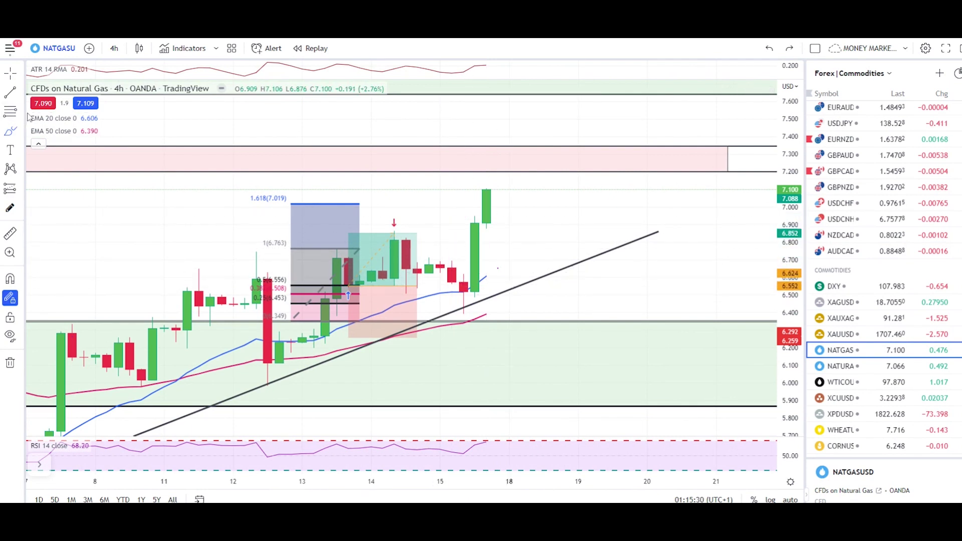
pyautogui.hotkey('ctrl', 'y')
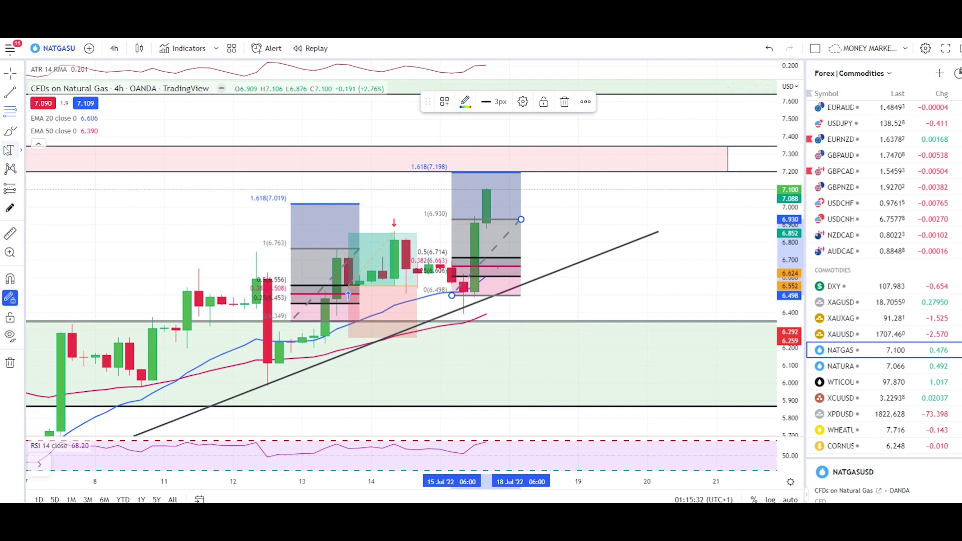
pyautogui.hotkey('ctrl', 'z')
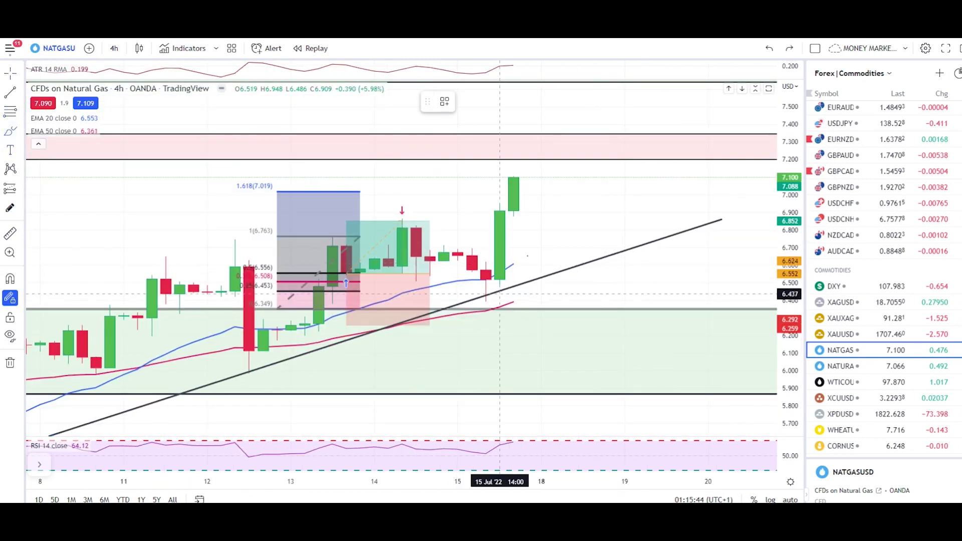
pyautogui.moveTo(486, 288); pyautogui.dragTo(472, 287)
pyautogui.hotkey('ctrl', 'y')
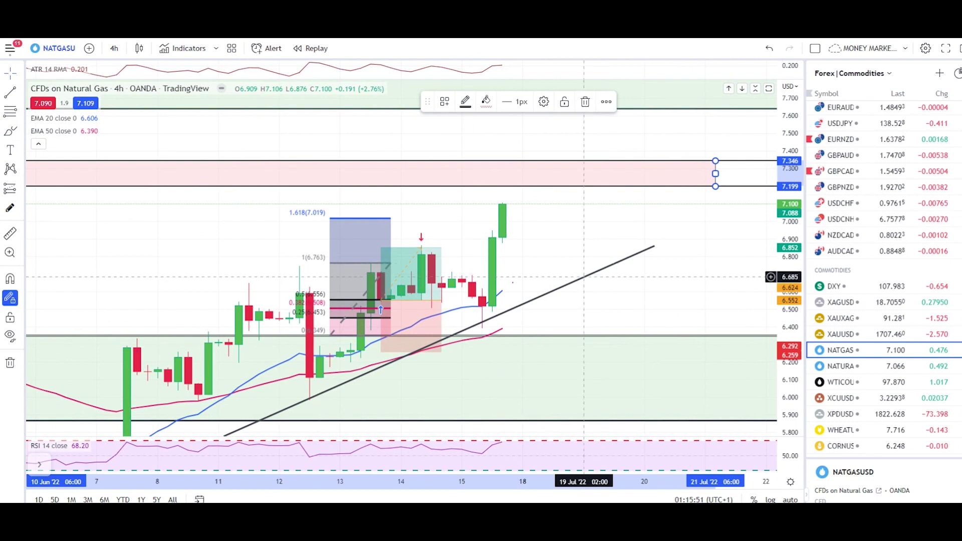
pyautogui.click(10, 131)
pyautogui.moveTo(502, 203)
pyautogui.mouseDown()
pyautogui.moveTo(522, 171)
pyautogui.moveTo(581, 166)
pyautogui.moveTo(604, 184)
pyautogui.mouseUp()
pyautogui.hotkey('ctrl', 'z')
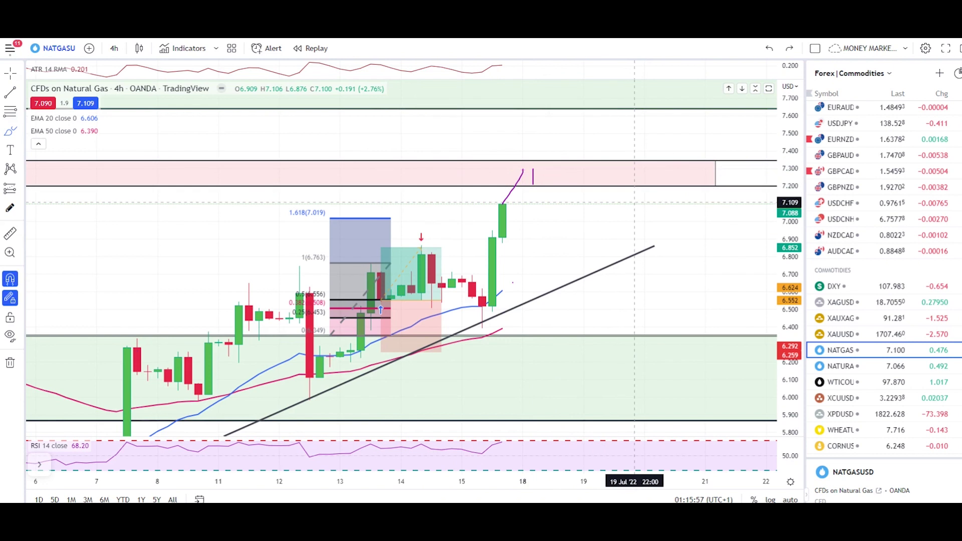
pyautogui.moveTo(543, 174); pyautogui.dragTo(563, 209)
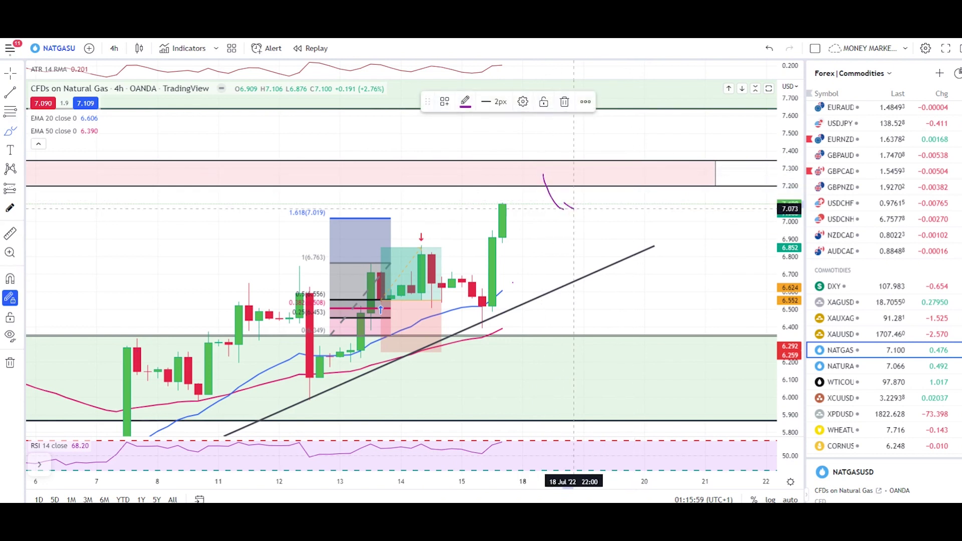
pyautogui.moveTo(503, 211); pyautogui.dragTo(543, 154)
pyautogui.hotkey('ctrl', 'z')
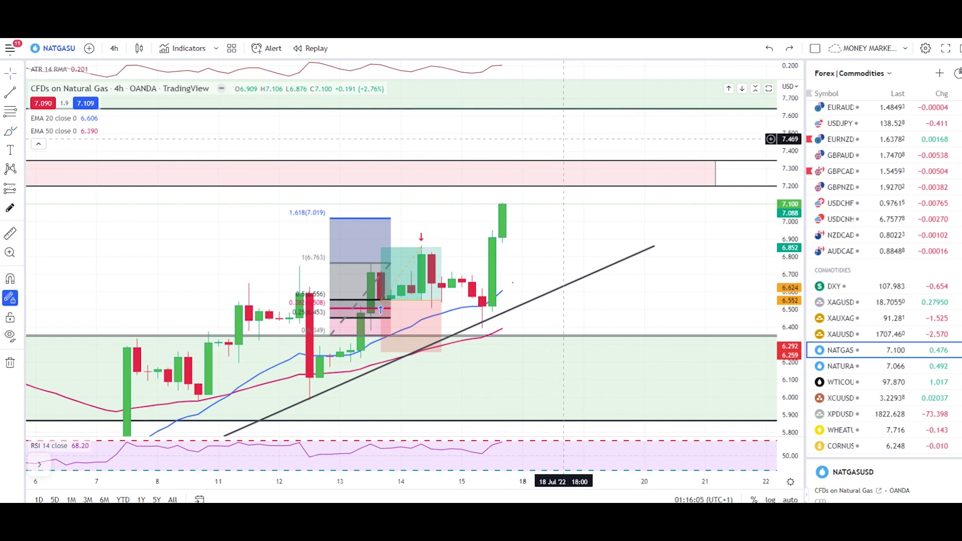
pyautogui.moveTo(533, 128); pyautogui.dragTo(467, 168)
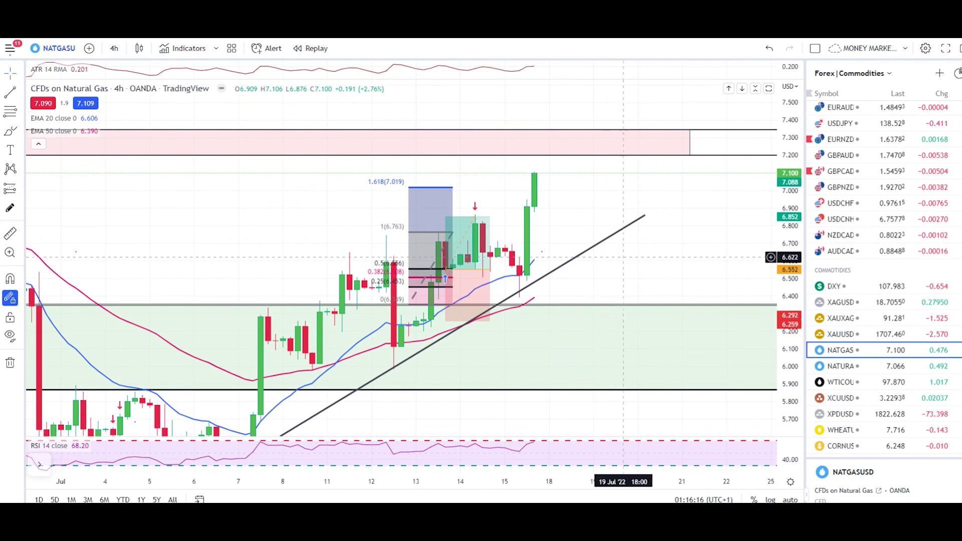
# Open the gold chart and trace a W-shaped zigzag along the double-bottom lows
pyautogui.click(848, 334)
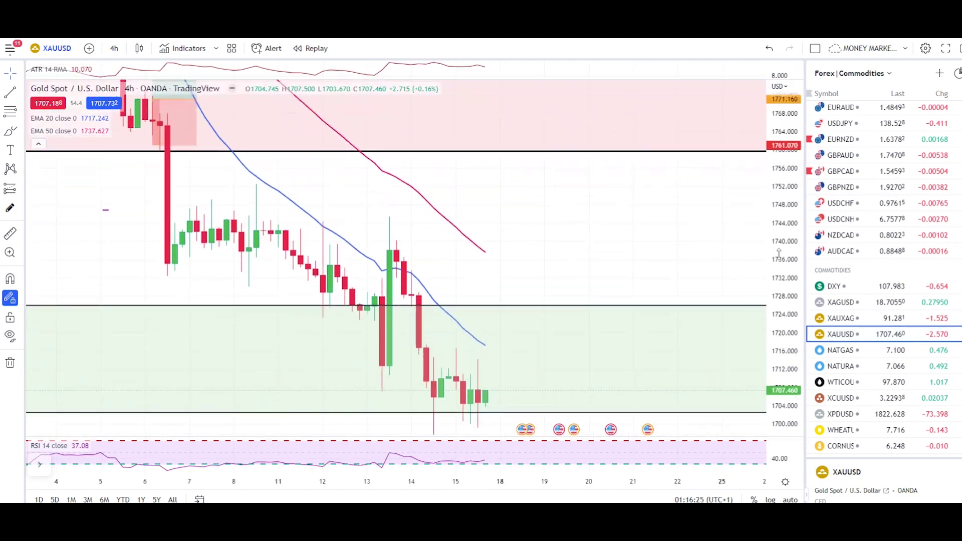
pyautogui.moveTo(612, 224); pyautogui.dragTo(611, 190)
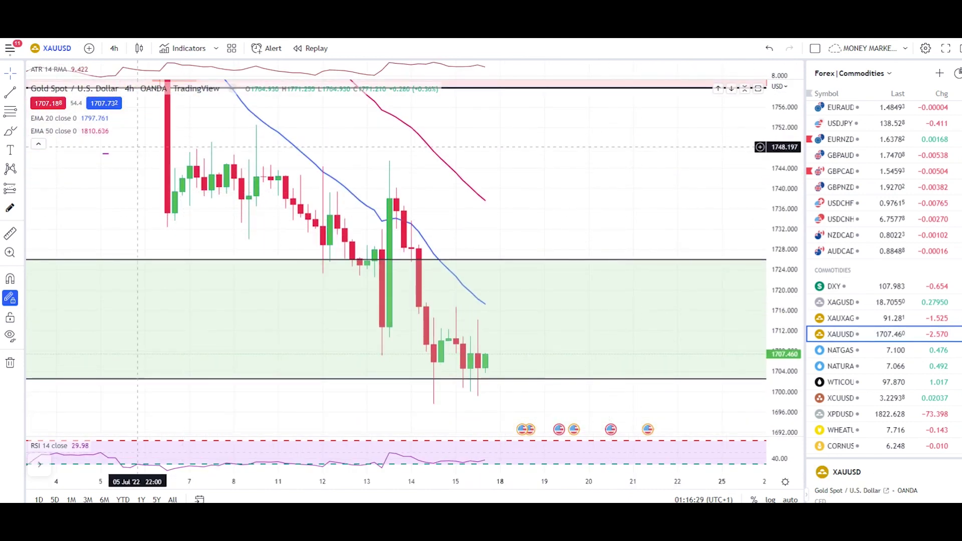
pyautogui.click(21, 114)
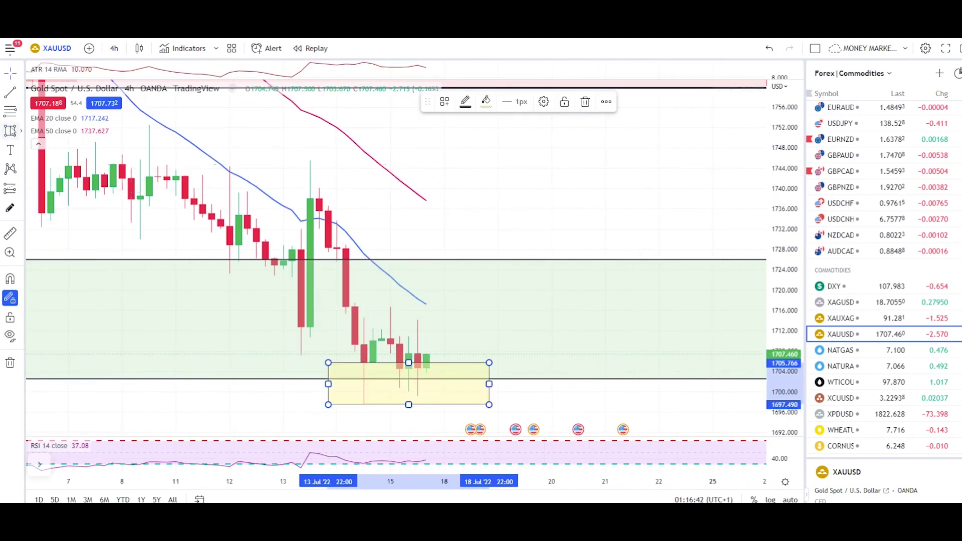
pyautogui.click(10, 92)
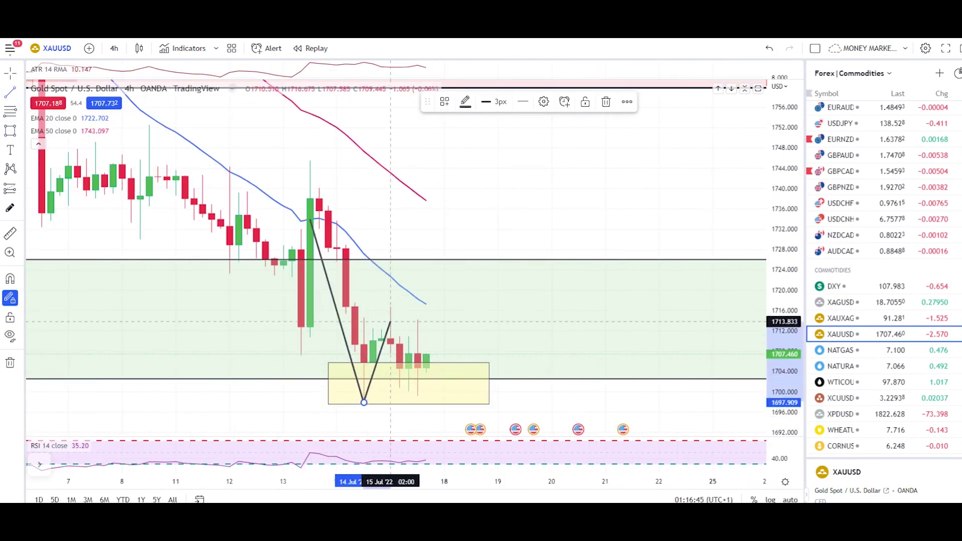
pyautogui.doubleClick(390, 311)
pyautogui.doubleClick(416, 393)
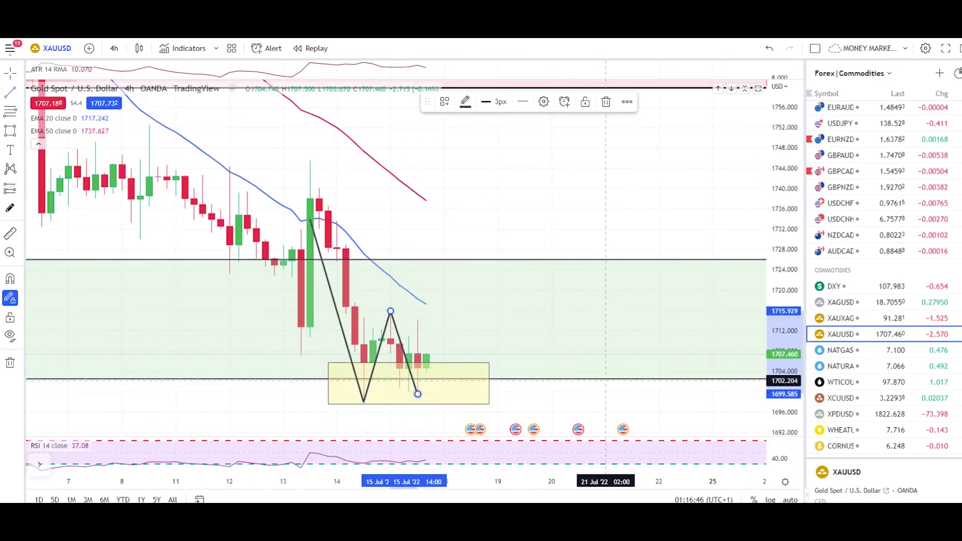
# Brush-circle the last few gold candles, then undo the circle
pyautogui.scroll(2, 571, 403)
pyautogui.rightClick(571, 403)
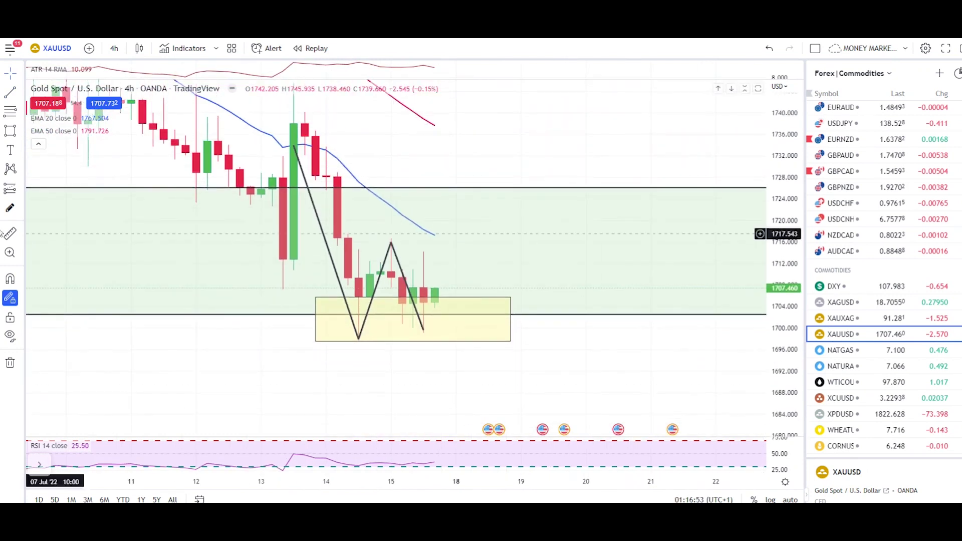
pyautogui.click(22, 131)
pyautogui.click(55, 145)
pyautogui.moveTo(445, 284); pyautogui.dragTo(413, 296)
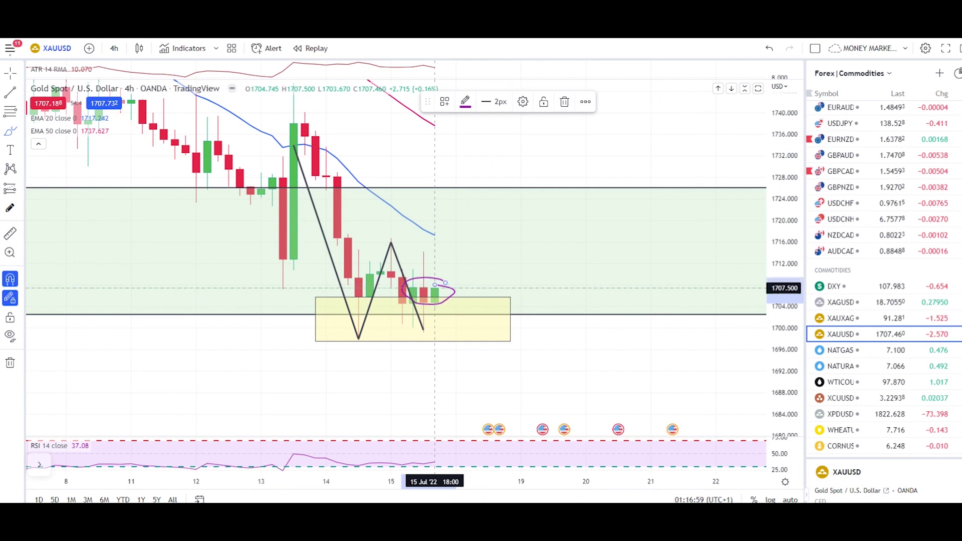
pyautogui.hotkey('ctrl', 'z')
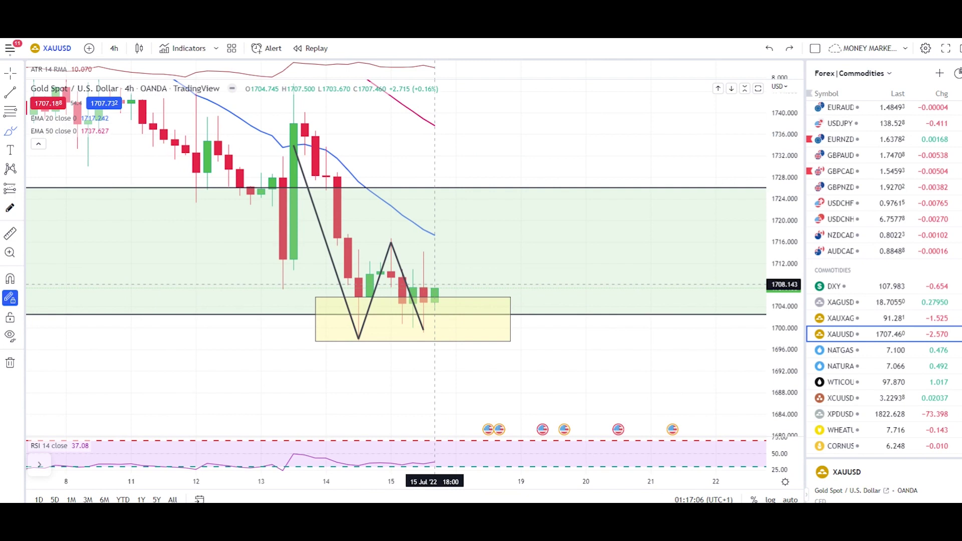
# Draw and remove another freehand circle around the last gold candles
pyautogui.moveTo(444, 278)
pyautogui.mouseDown()
pyautogui.moveTo(434, 278)
pyautogui.moveTo(423, 305)
pyautogui.mouseUp()
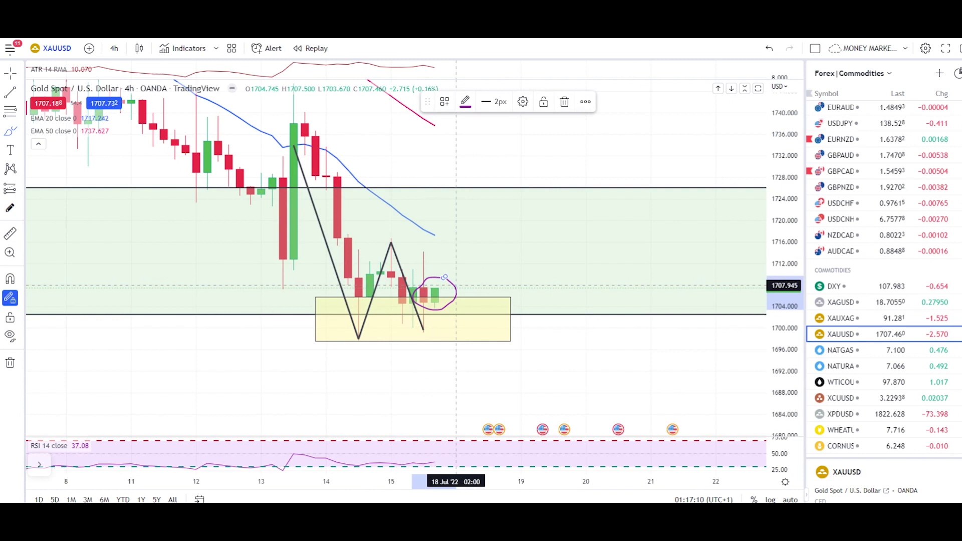
pyautogui.press('Delete')
pyautogui.click(434, 298)
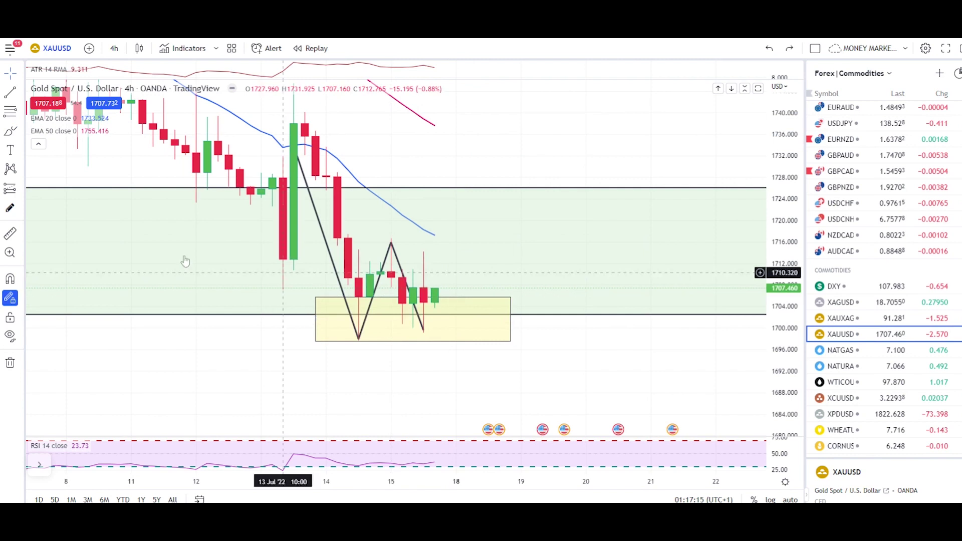
pyautogui.click(11, 131)
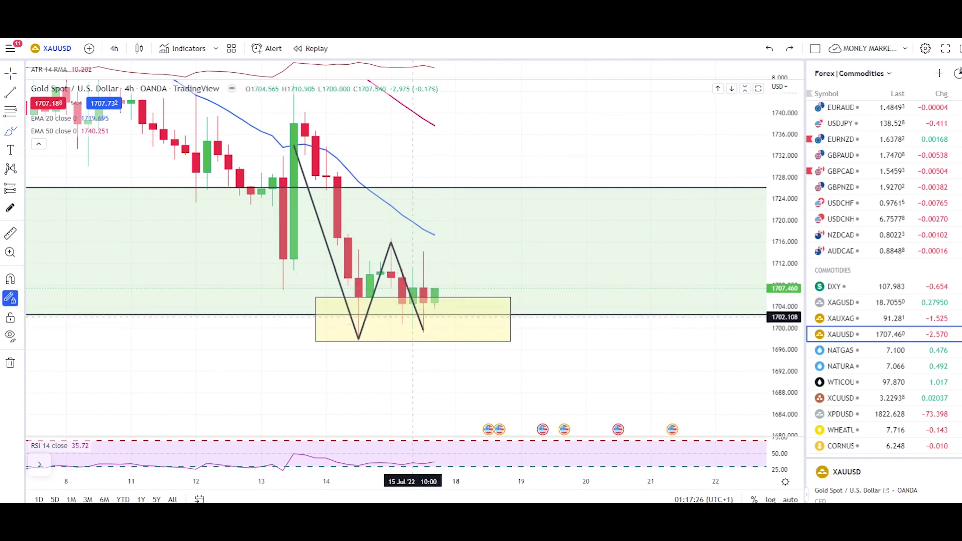
pyautogui.click(507, 321)
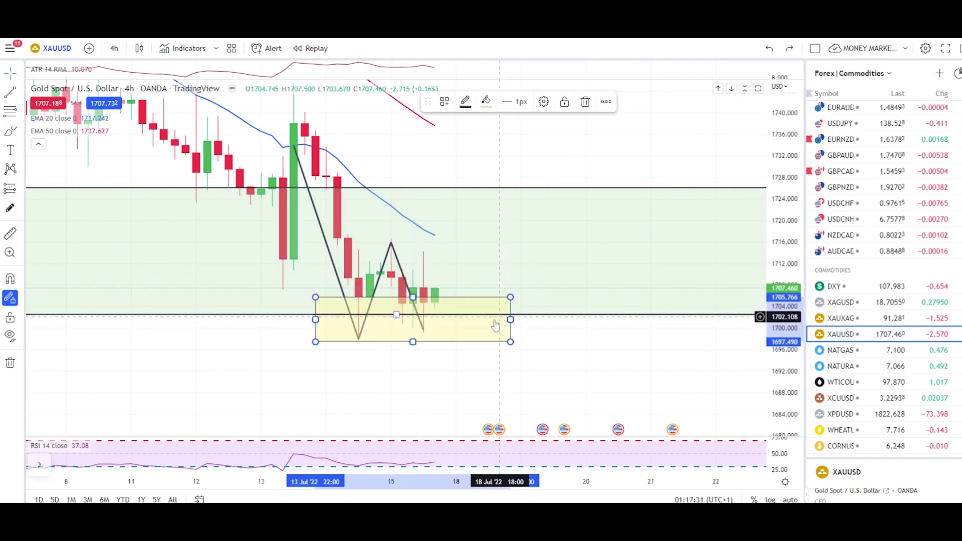
pyautogui.click(10, 131)
# Sketch and undo brush loops around the lows in the yellow box, then move to WTICOUSD
pyautogui.moveTo(501, 341)
pyautogui.mouseDown()
pyautogui.moveTo(521, 359)
pyautogui.moveTo(553, 363)
pyautogui.mouseUp()
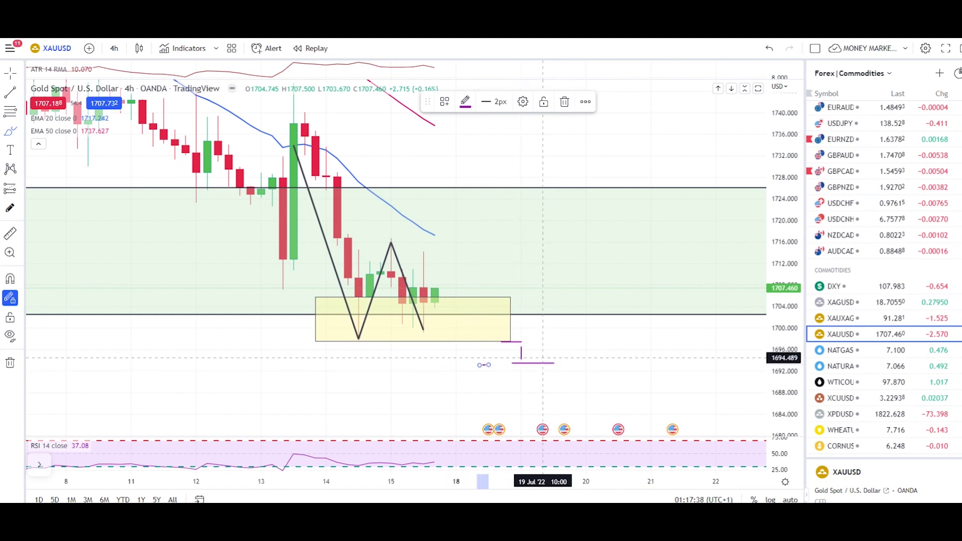
pyautogui.hotkey('ctrl', 'z')
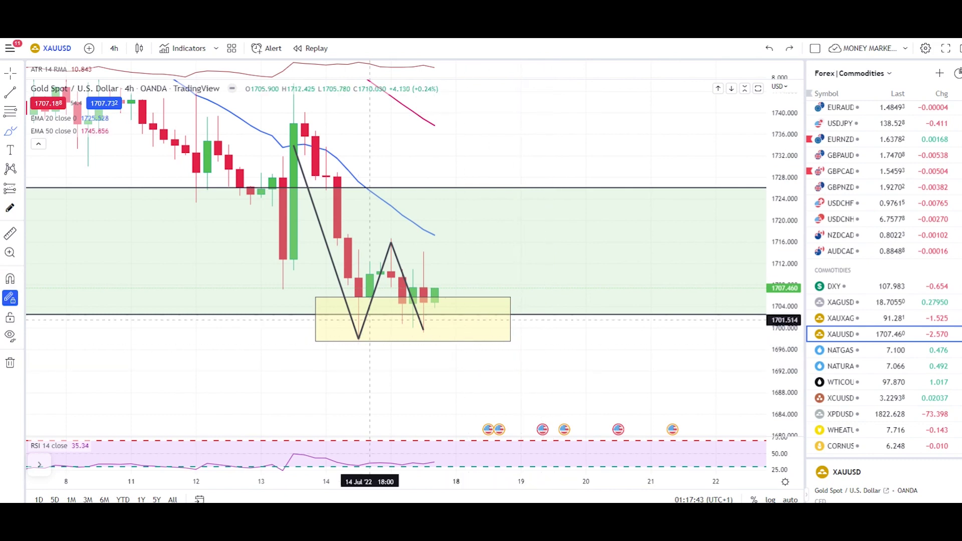
pyautogui.hotkey('ctrl', 'y')
pyautogui.moveTo(413, 315)
pyautogui.mouseDown()
pyautogui.moveTo(403, 331)
pyautogui.moveTo(423, 329)
pyautogui.mouseUp()
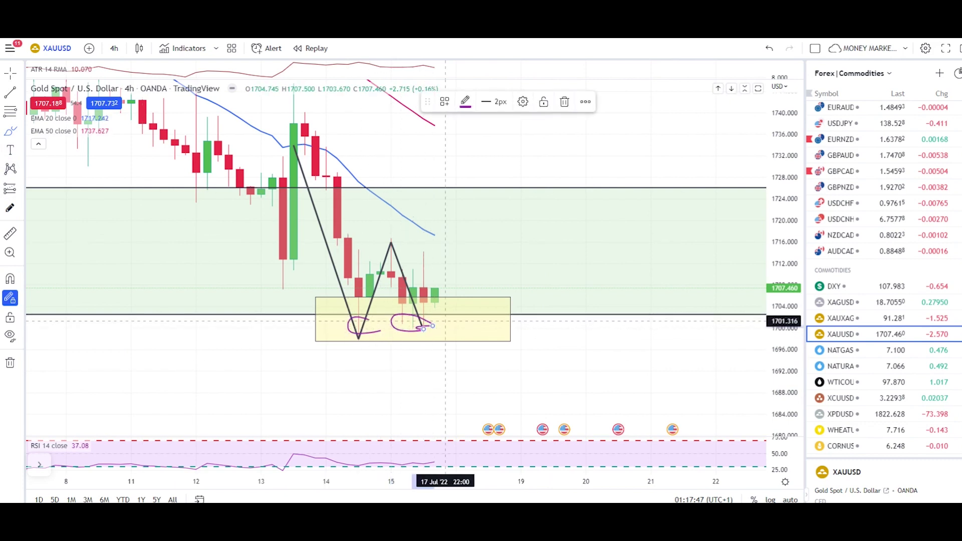
pyautogui.hotkey('ctrl', 'z')
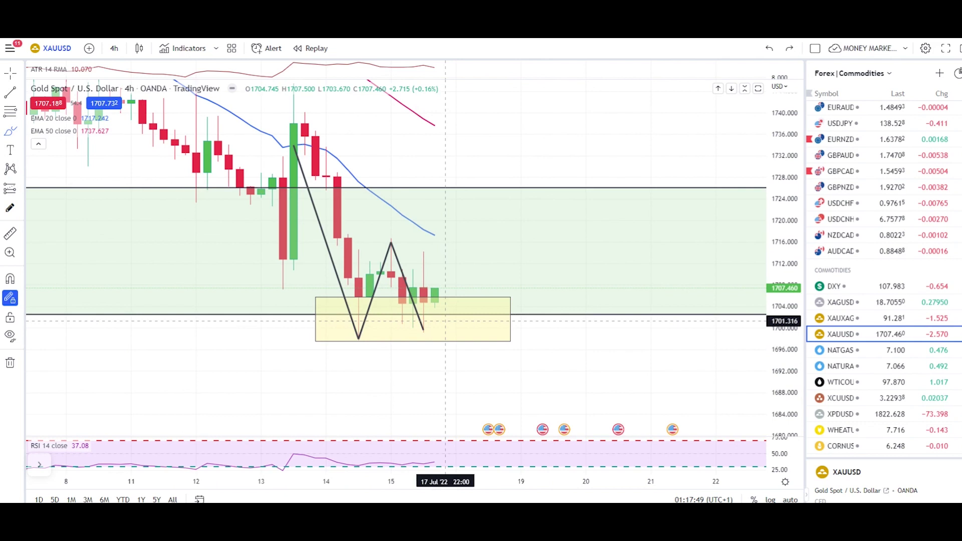
pyautogui.press('Down')
pyautogui.press('Down')
pyautogui.press('Down')
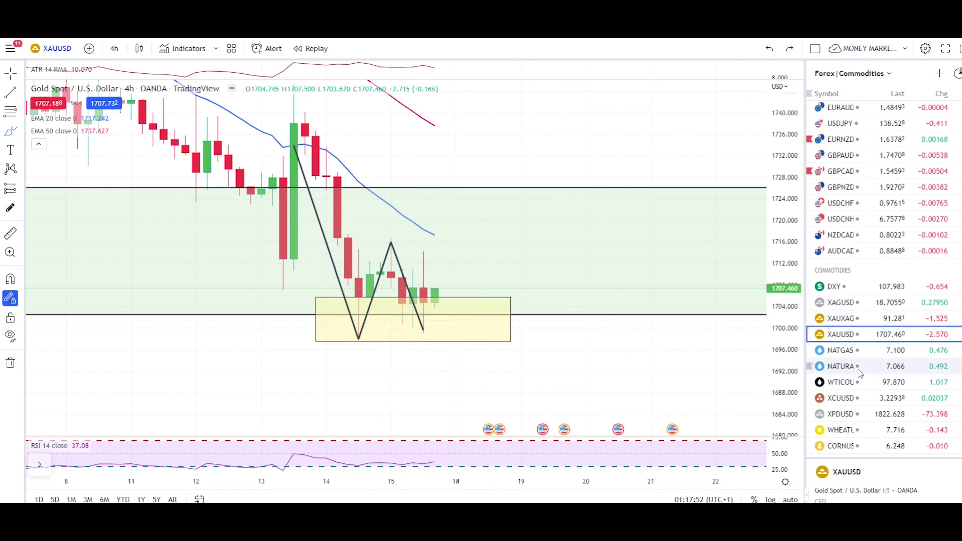
pyautogui.rightClick(403, 307)
pyautogui.click(441, 450)
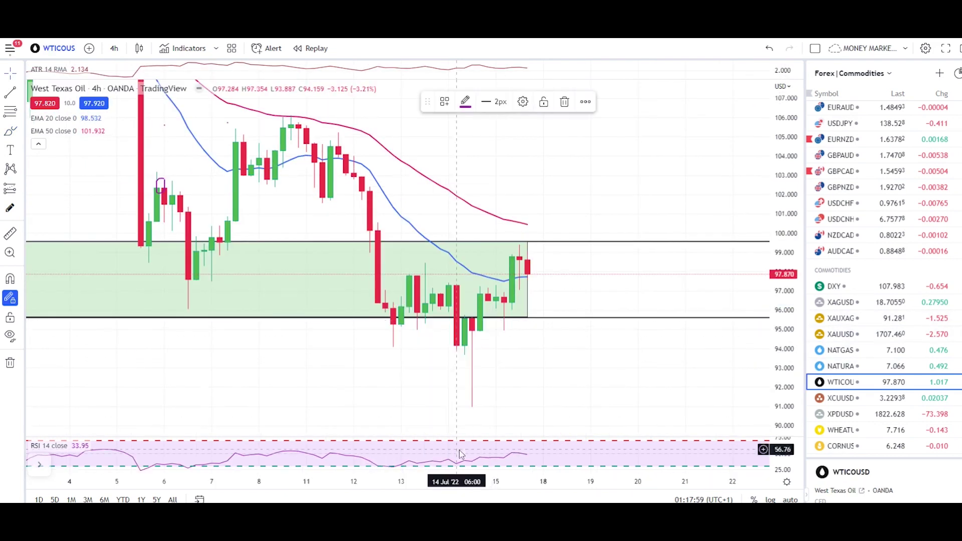
pyautogui.click(5, 95)
pyautogui.click(362, 196)
pyautogui.click(394, 345)
pyautogui.click(394, 344)
pyautogui.click(424, 266)
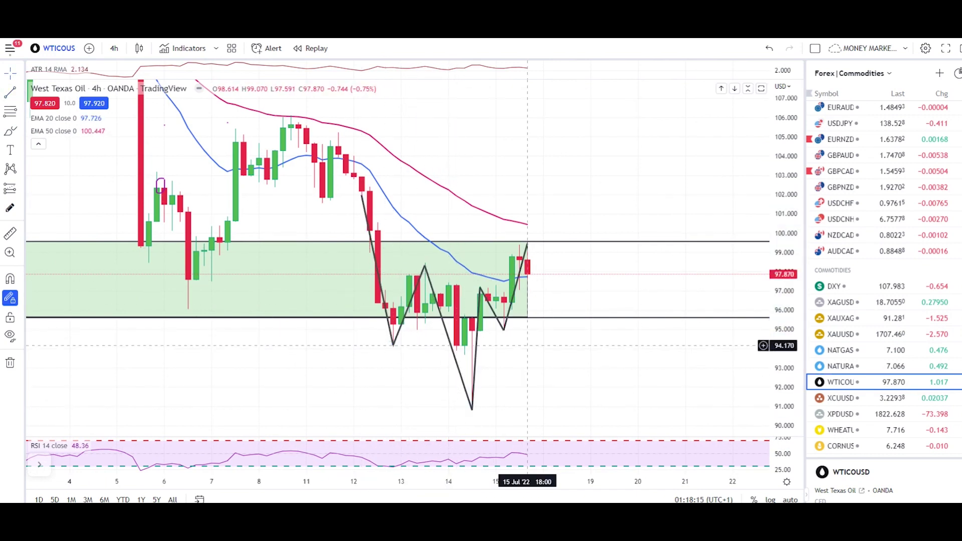
pyautogui.click(11, 131)
pyautogui.moveTo(471, 345)
pyautogui.mouseDown()
pyautogui.moveTo(386, 352)
pyautogui.moveTo(489, 352)
pyautogui.moveTo(451, 352)
pyautogui.moveTo(456, 343)
pyautogui.mouseUp()
pyautogui.press('ctrl')
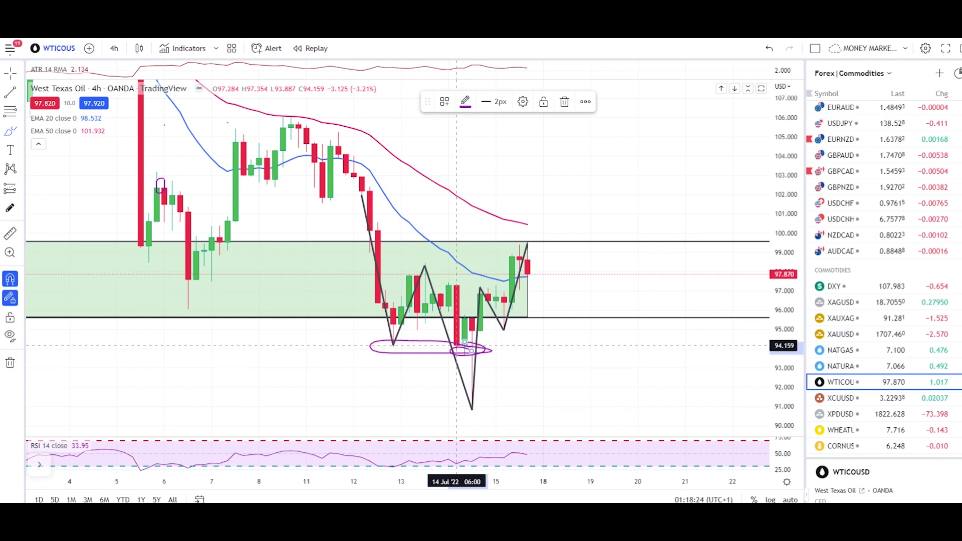
pyautogui.hotkey('ctrl', 'z')
pyautogui.hotkey('ctrl', 'z')
pyautogui.hotkey('ctrl', 'z')
pyautogui.hotkey('ctrl', 'z')
pyautogui.scroll(1, 399, 341)
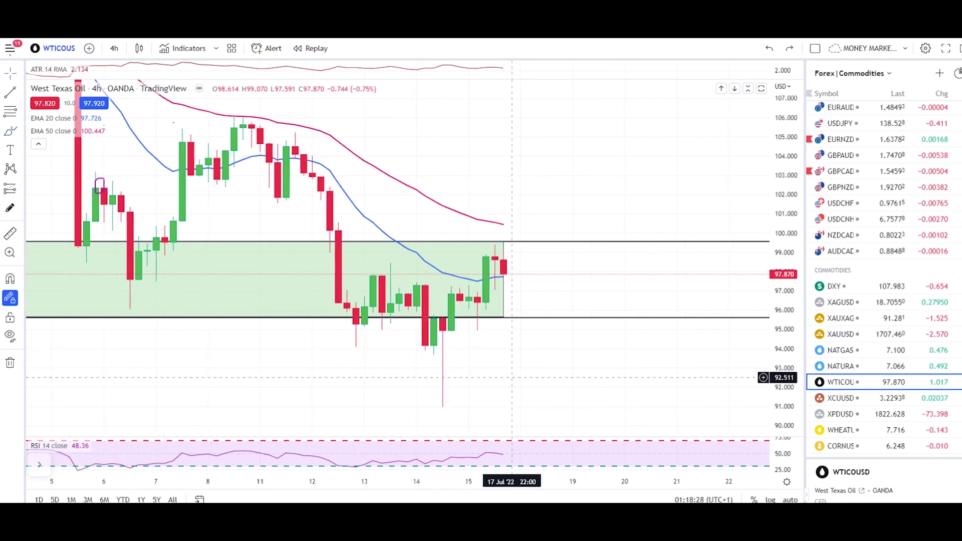
pyautogui.click(10, 132)
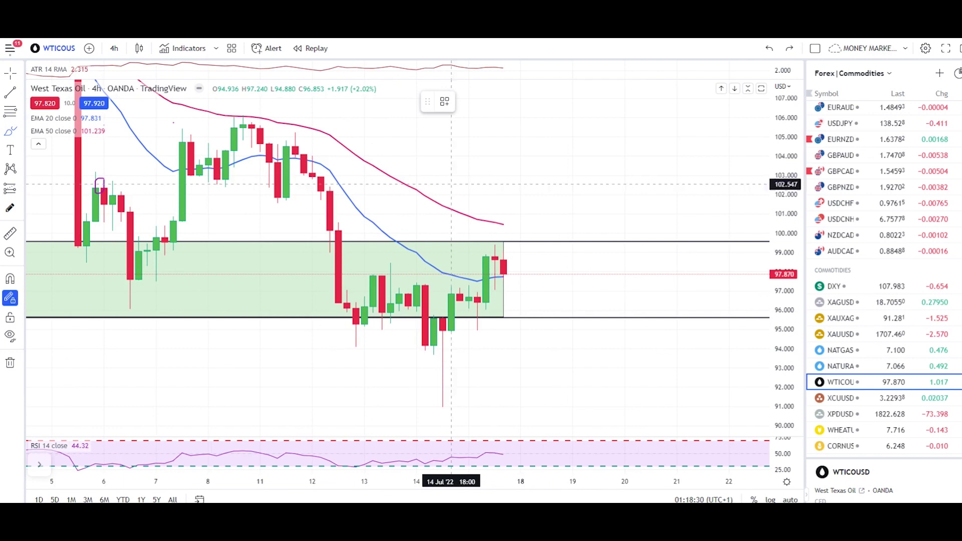
pyautogui.moveTo(503, 281); pyautogui.dragTo(512, 232)
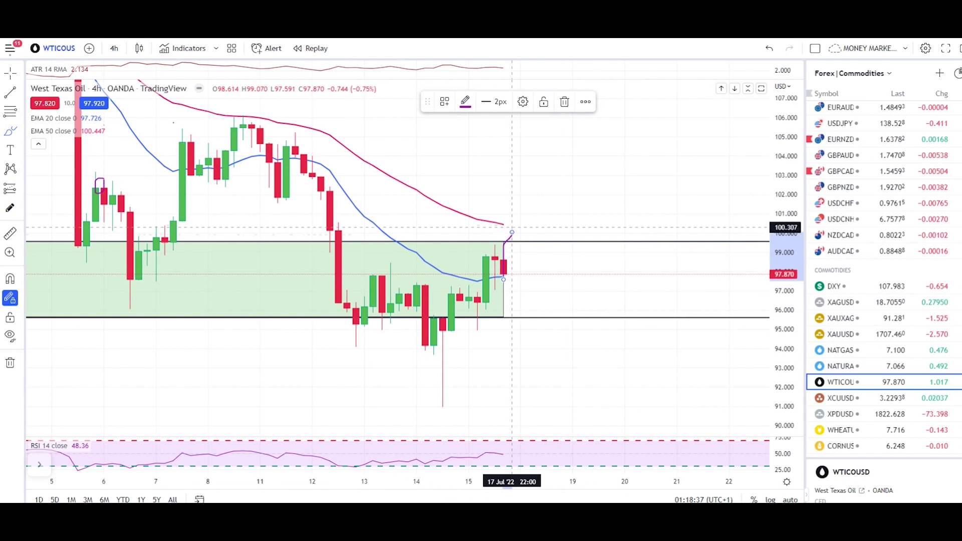
pyautogui.moveTo(505, 226); pyautogui.dragTo(588, 326)
pyautogui.hotkey('ctrl', 'z')
pyautogui.hotkey('ctrl', 'z')
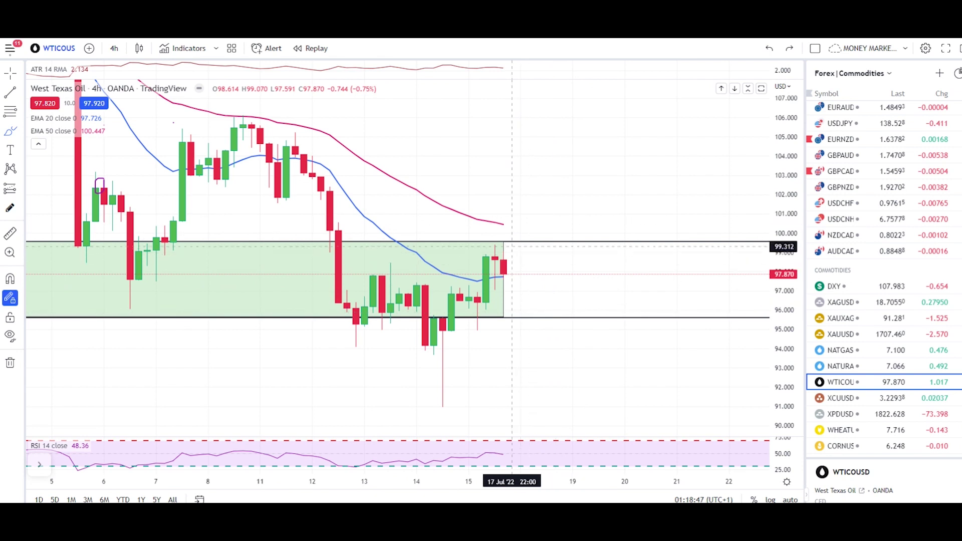
pyautogui.moveTo(503, 273); pyautogui.dragTo(504, 221)
pyautogui.hotkey('ctrl', 'z')
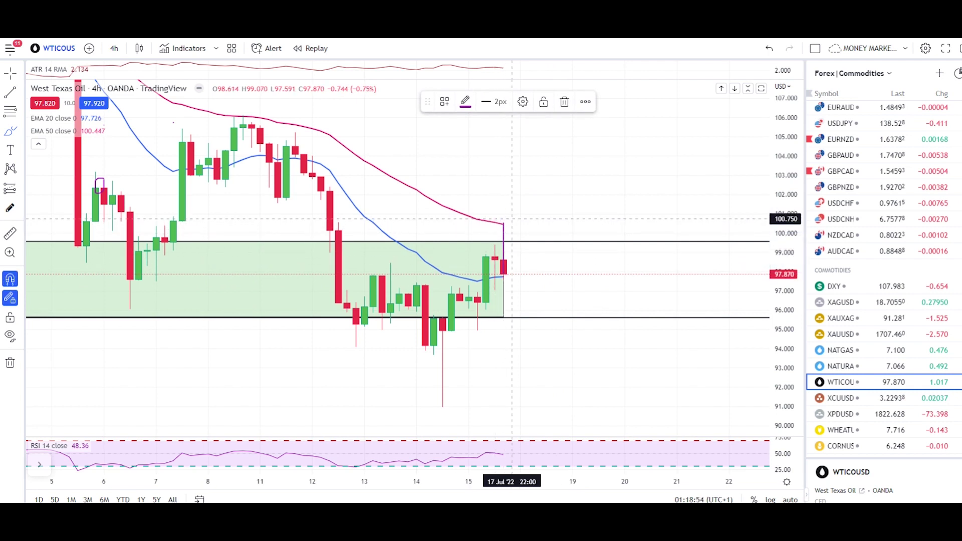
pyautogui.hotkey('ctrl', 'z')
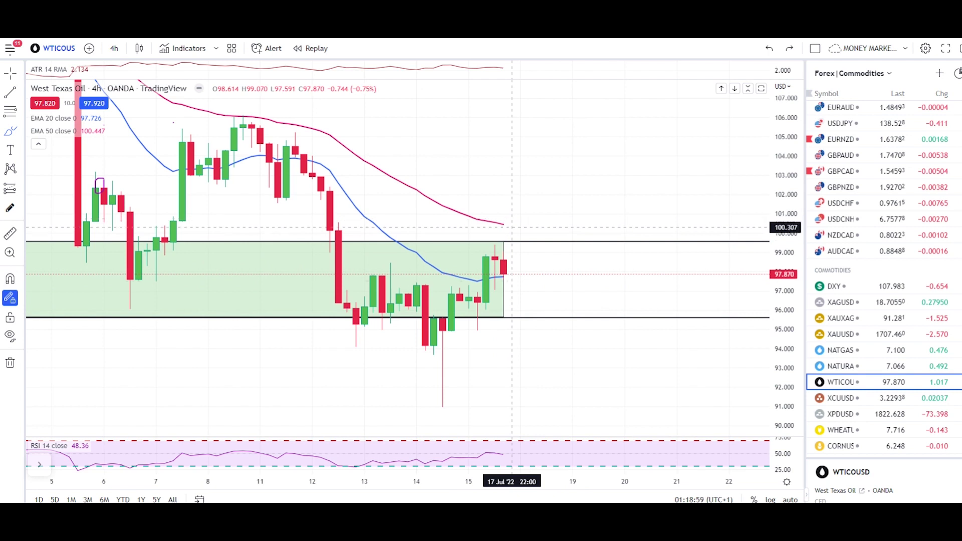
pyautogui.moveTo(503, 303)
pyautogui.mouseDown()
pyautogui.moveTo(512, 229)
pyautogui.moveTo(521, 259)
pyautogui.mouseUp()
pyautogui.moveTo(528, 223)
pyautogui.mouseDown()
pyautogui.moveTo(494, 229)
pyautogui.moveTo(529, 271)
pyautogui.moveTo(530, 234)
pyautogui.moveTo(548, 322)
pyautogui.moveTo(558, 310)
pyautogui.mouseUp()
pyautogui.hotkey('ctrl', 'z')
pyautogui.hotkey('ctrl', 'z')
pyautogui.hotkey('ctrl', 'z')
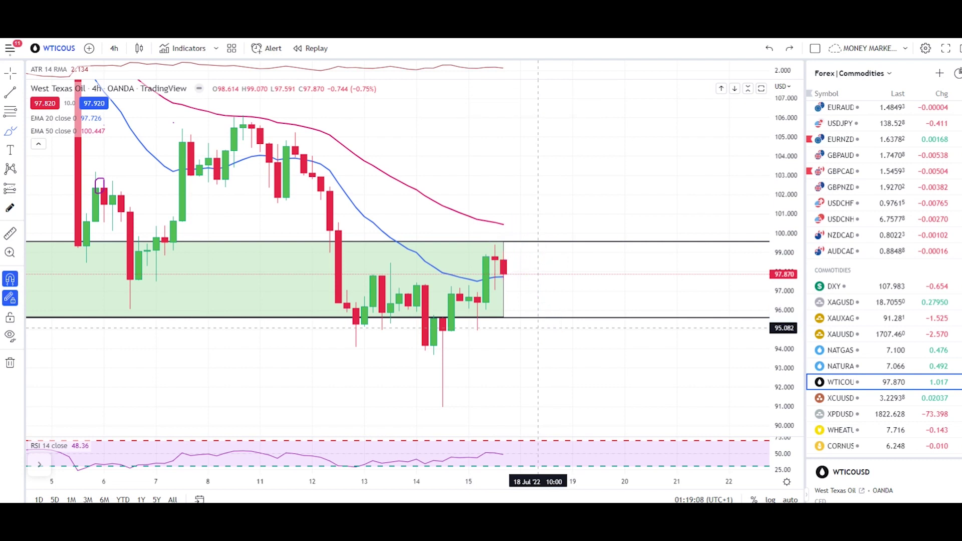
pyautogui.moveTo(784, 221); pyautogui.dragTo(784, 311)
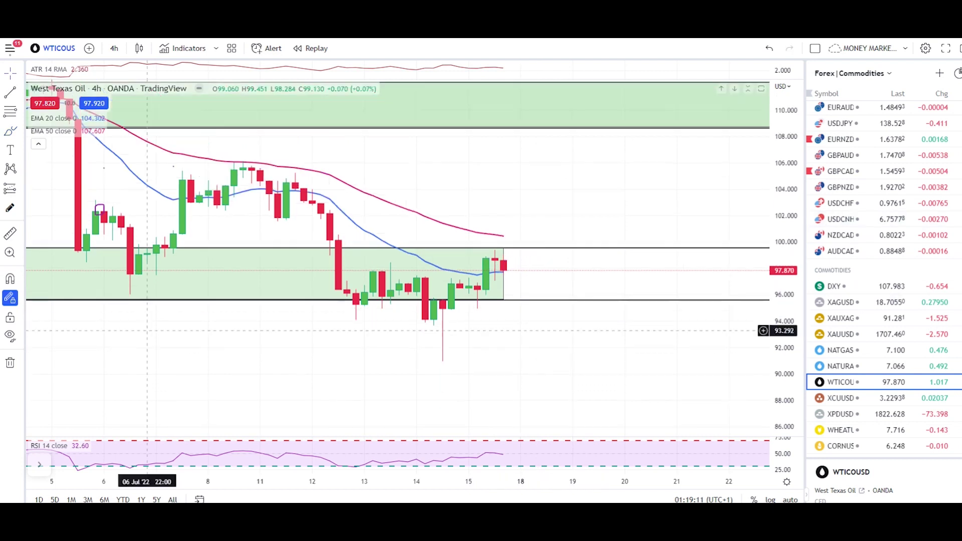
pyautogui.click(10, 131)
pyautogui.moveTo(468, 351); pyautogui.dragTo(460, 355)
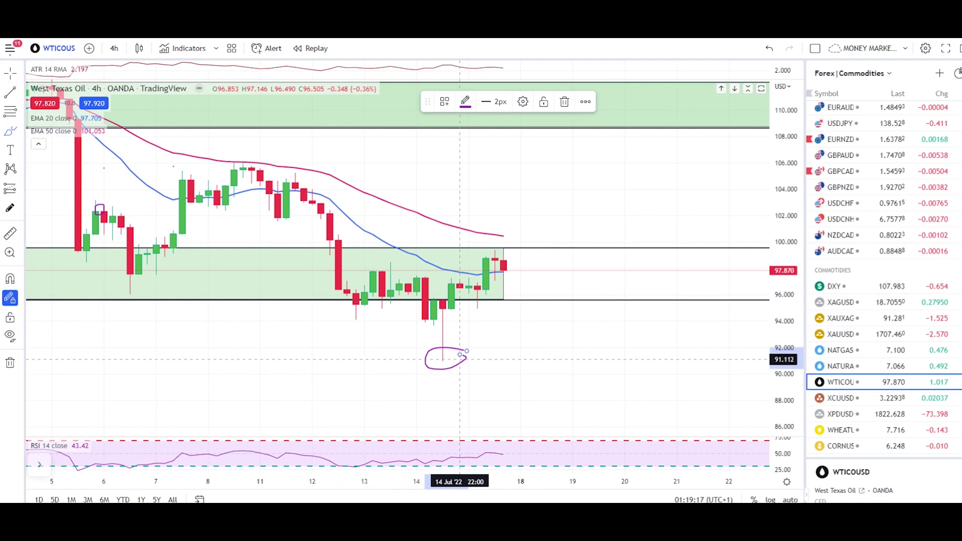
pyautogui.press('ctrl')
pyautogui.hotkey('ctrl', 'z')
pyautogui.hotkey('ctrl', 'z')
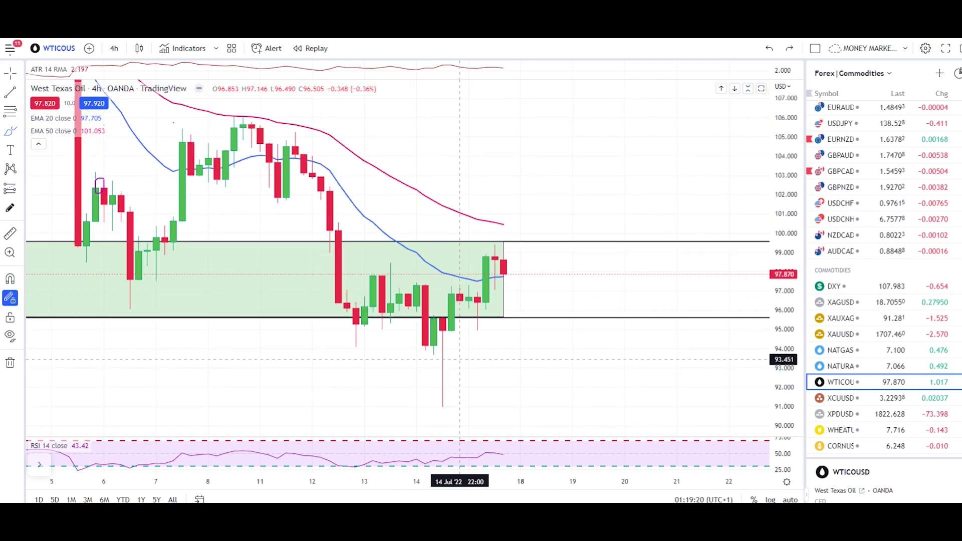